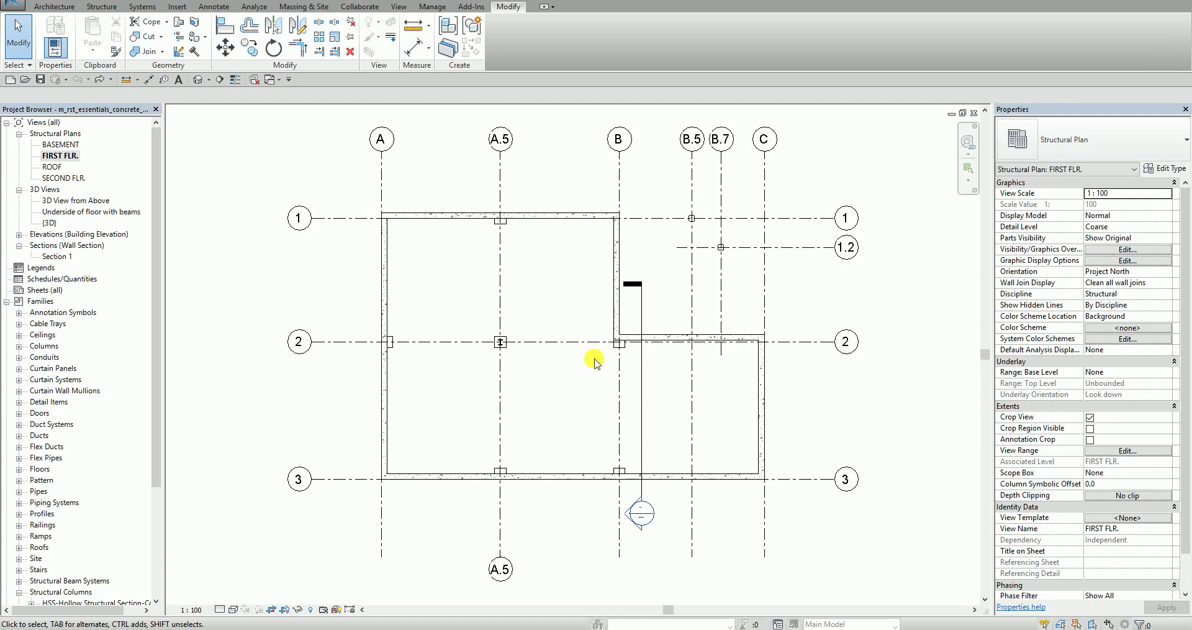
Start the Beam tool with Tag on Placement on and Chain off for single 450 x 600mm concrete beams.
{"action": "left_click", "coordinate": [100, 7]}
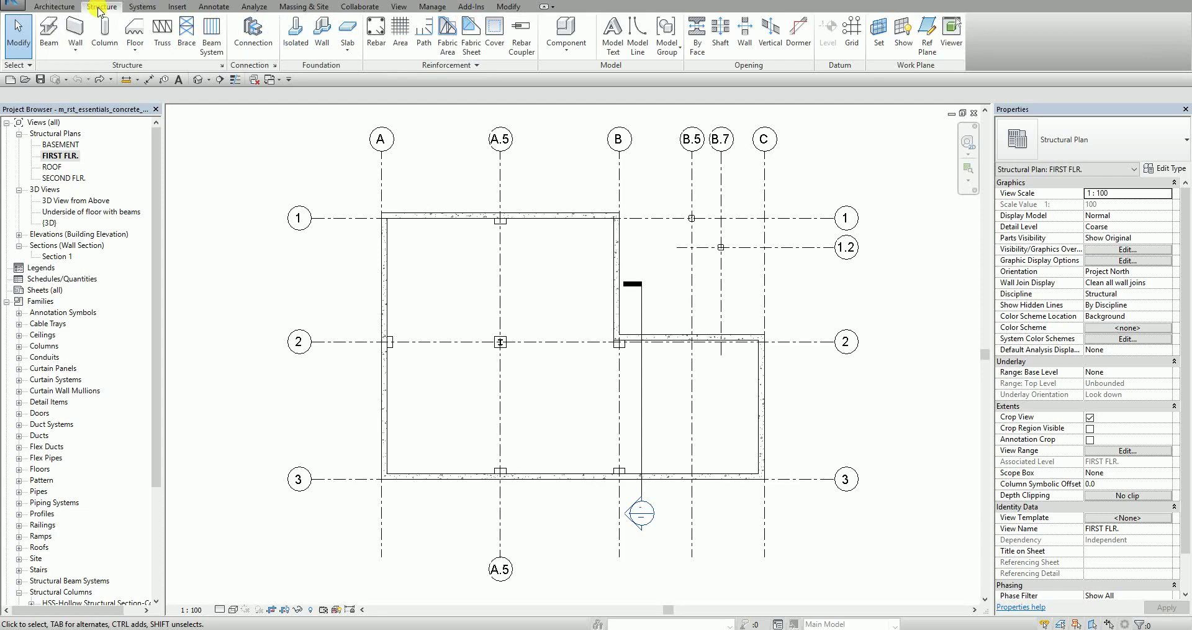
{"action": "left_click", "coordinate": [49, 32]}
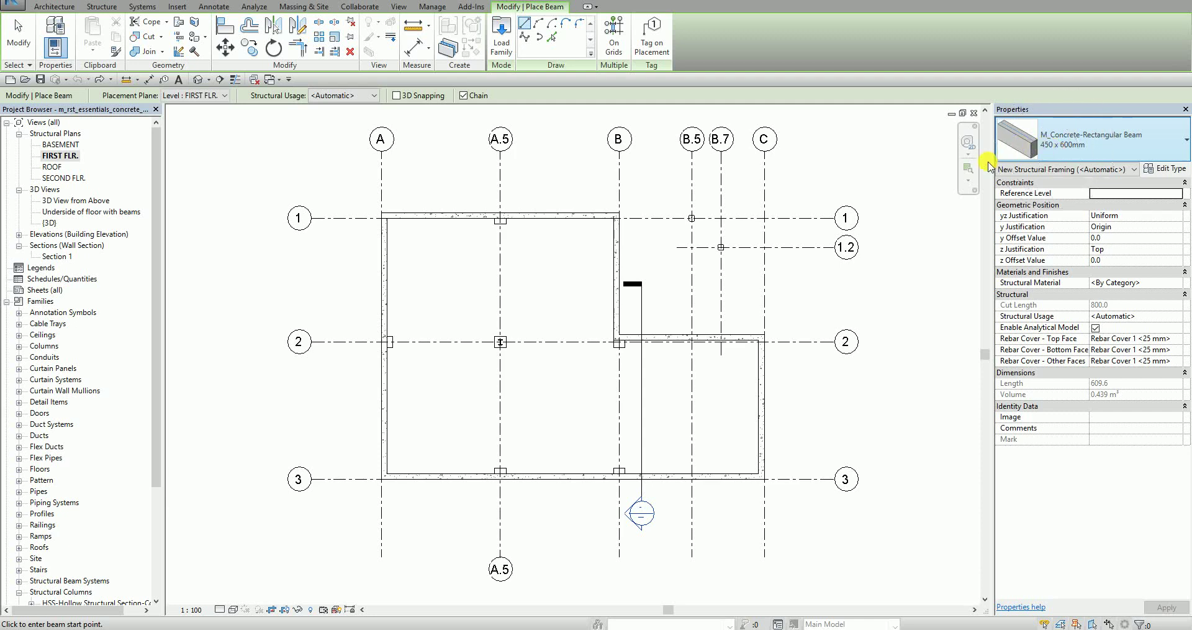
{"action": "left_click", "coordinate": [656, 54]}
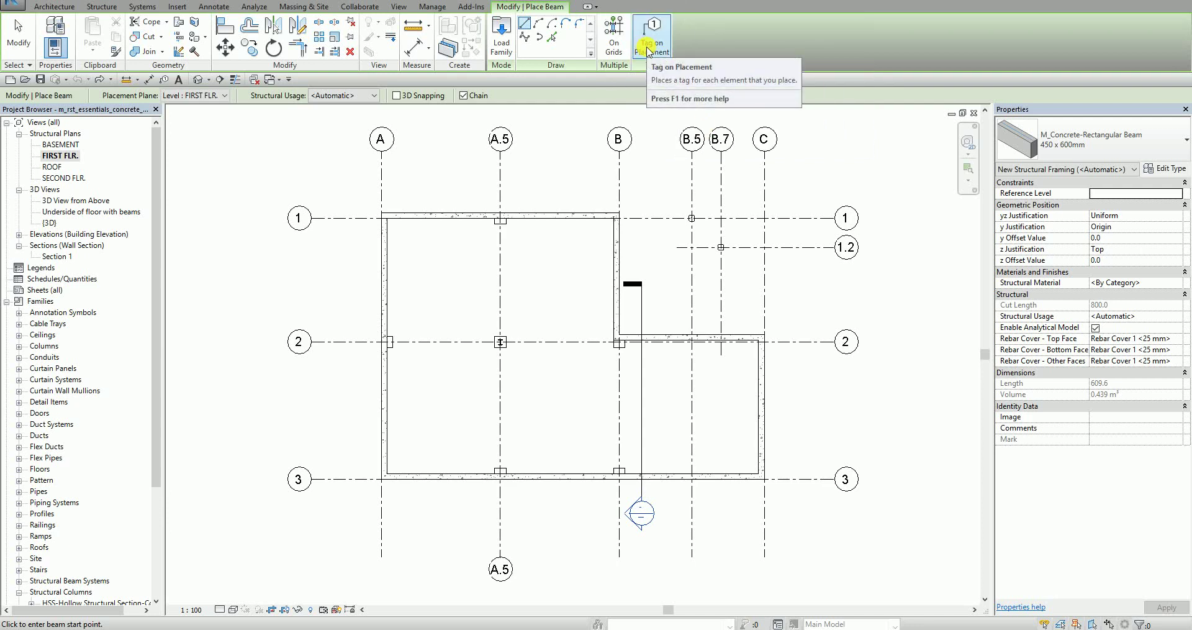
{"action": "left_click", "coordinate": [467, 96]}
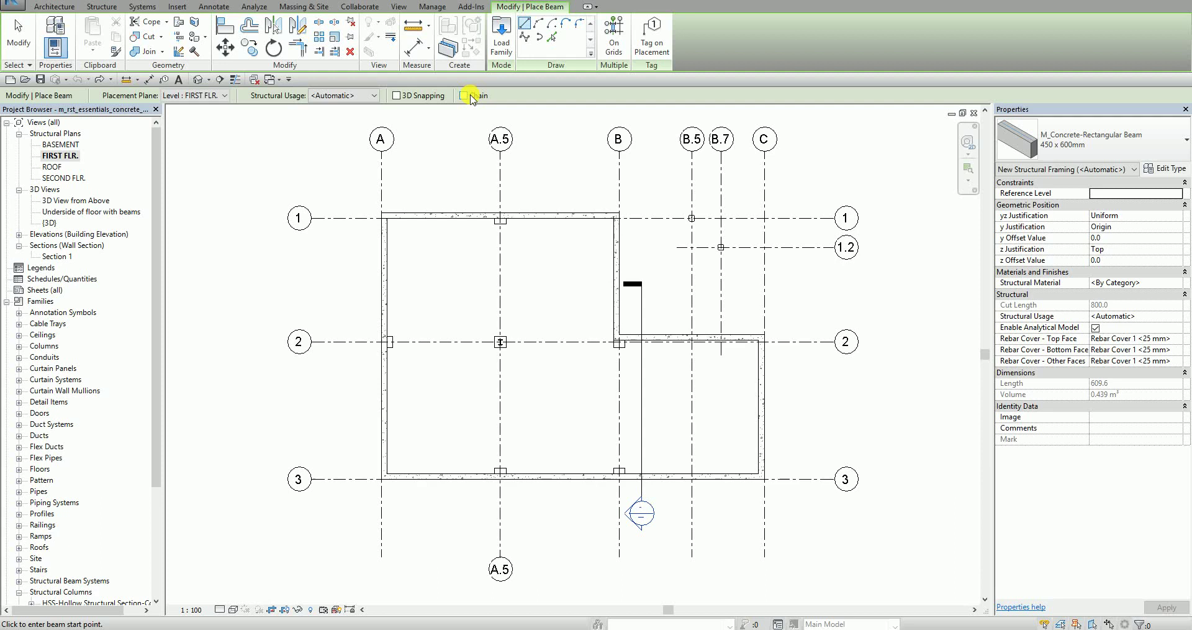
Draw a 450 x 600mm concrete beam along grid B from the B/3 column to the B/2 column.
{"action": "left_click", "coordinate": [467, 103]}
{"action": "middle_click_drag", "start_coordinate": [541, 314], "coordinate": [536, 314]}
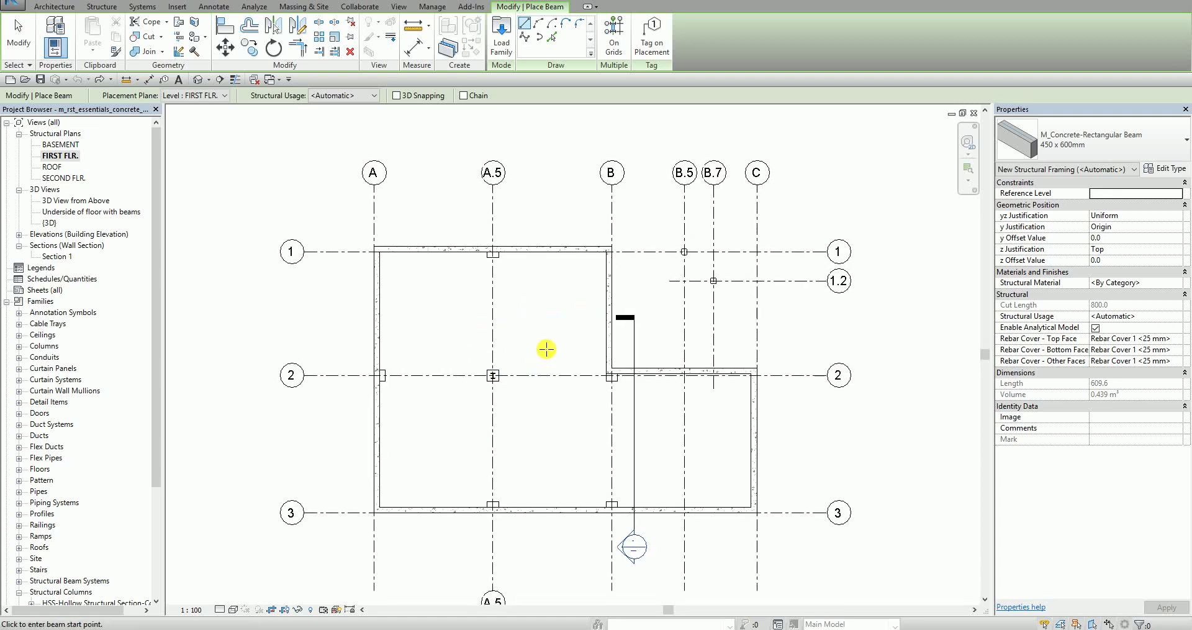
{"action": "scroll", "coordinate": [541, 348], "scroll_direction": "down", "scroll_amount": 2}
{"action": "scroll", "coordinate": [588, 453], "scroll_direction": "up", "scroll_amount": 2}
{"action": "middle_click_drag", "start_coordinate": [614, 426], "coordinate": [565, 448]}
{"action": "scroll", "coordinate": [565, 448], "scroll_direction": "up", "scroll_amount": 5}
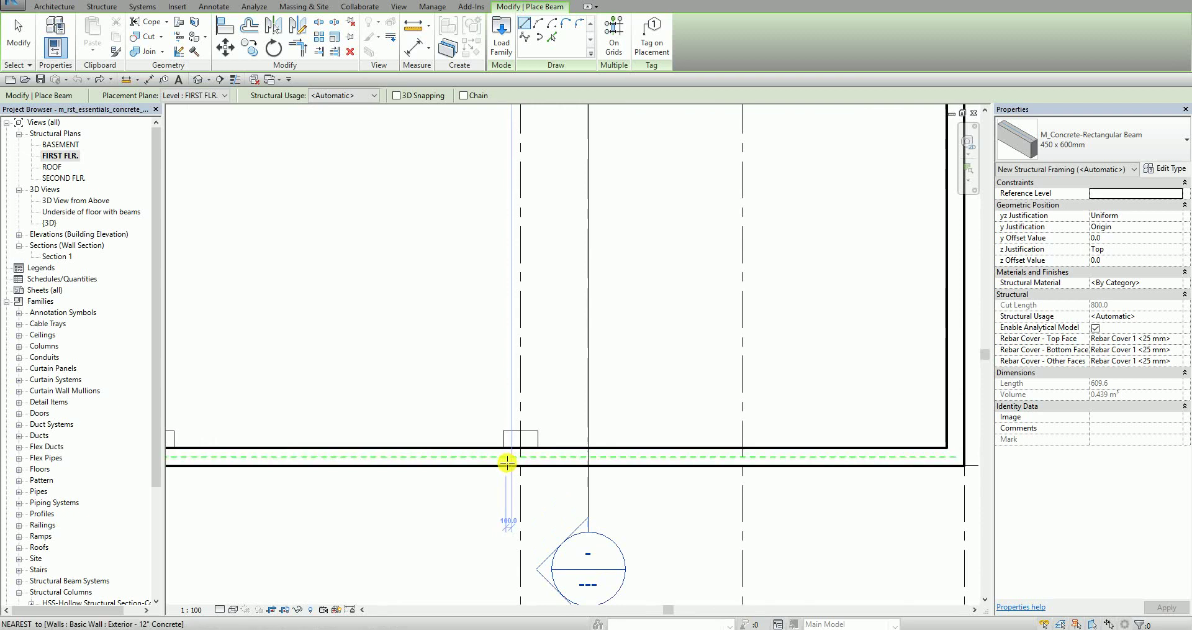
{"action": "scroll", "coordinate": [520, 448], "scroll_direction": "down", "scroll_amount": 2}
{"action": "left_click", "coordinate": [521, 448]}
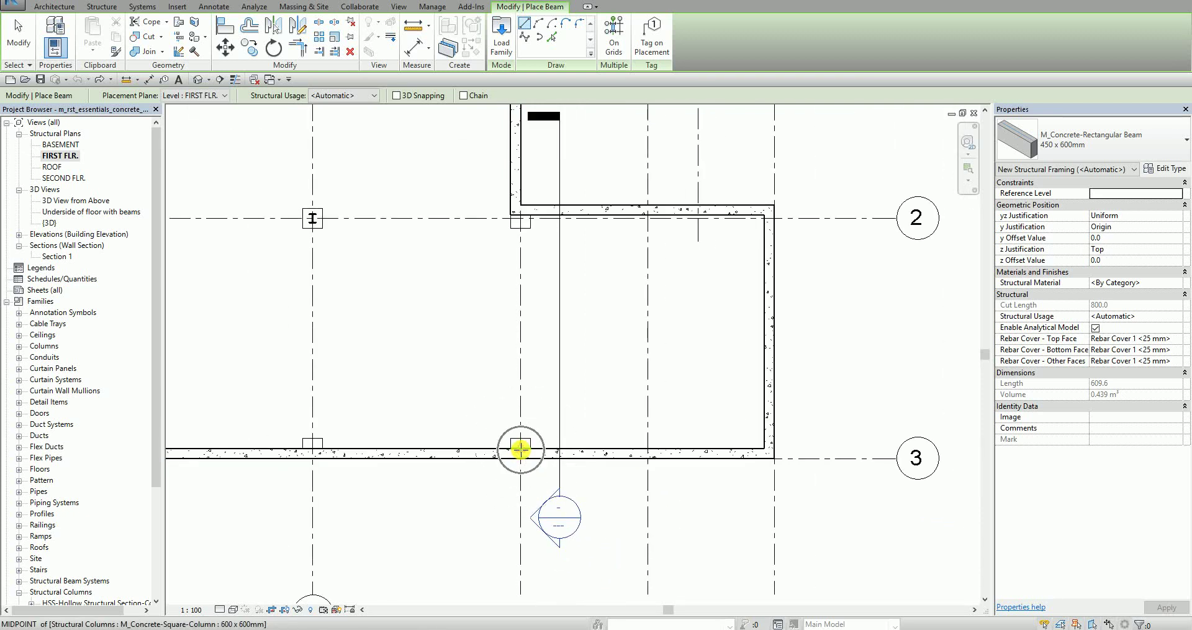
{"action": "middle_click_drag", "start_coordinate": [532, 338], "coordinate": [545, 420]}
{"action": "scroll", "coordinate": [545, 389], "scroll_direction": "up", "scroll_amount": 2}
{"action": "scroll", "coordinate": [546, 369], "scroll_direction": "down", "scroll_amount": 1}
{"action": "scroll", "coordinate": [546, 369], "scroll_direction": "down", "scroll_amount": 2}
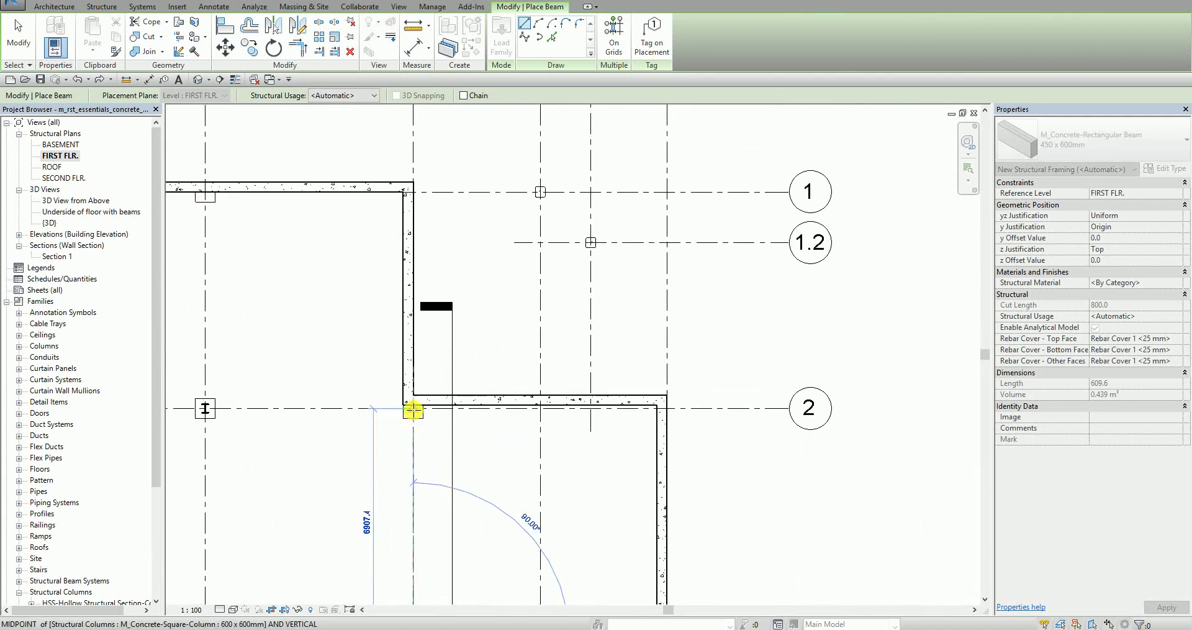
{"action": "scroll", "coordinate": [413, 410], "scroll_direction": "up", "scroll_amount": 2}
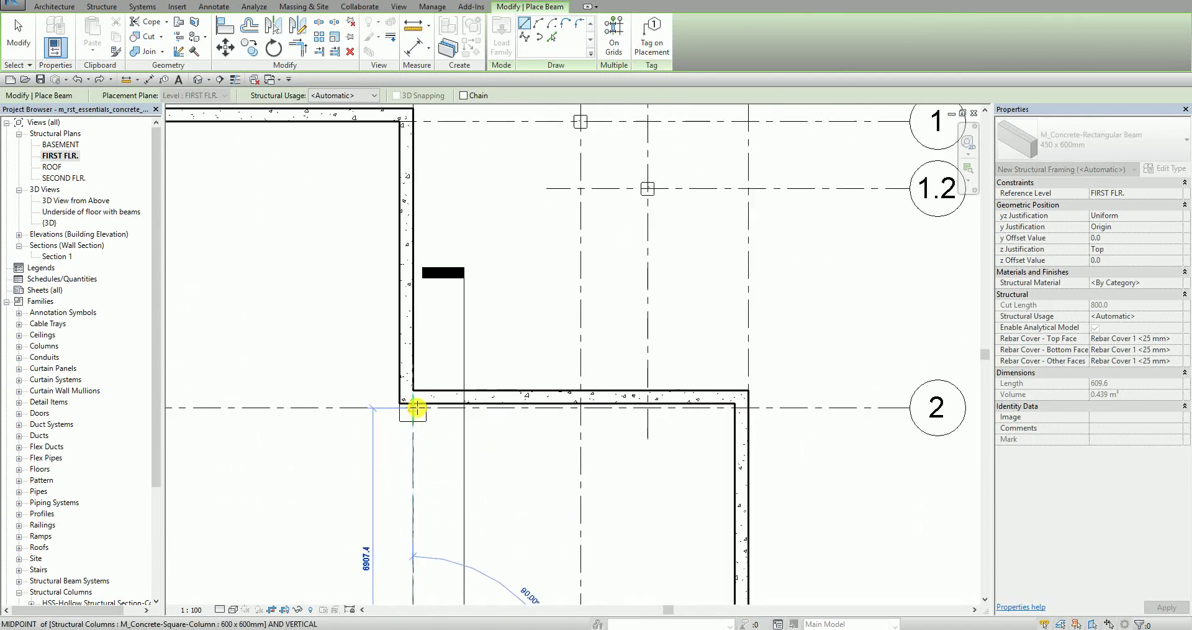
{"action": "left_click", "coordinate": [414, 408]}
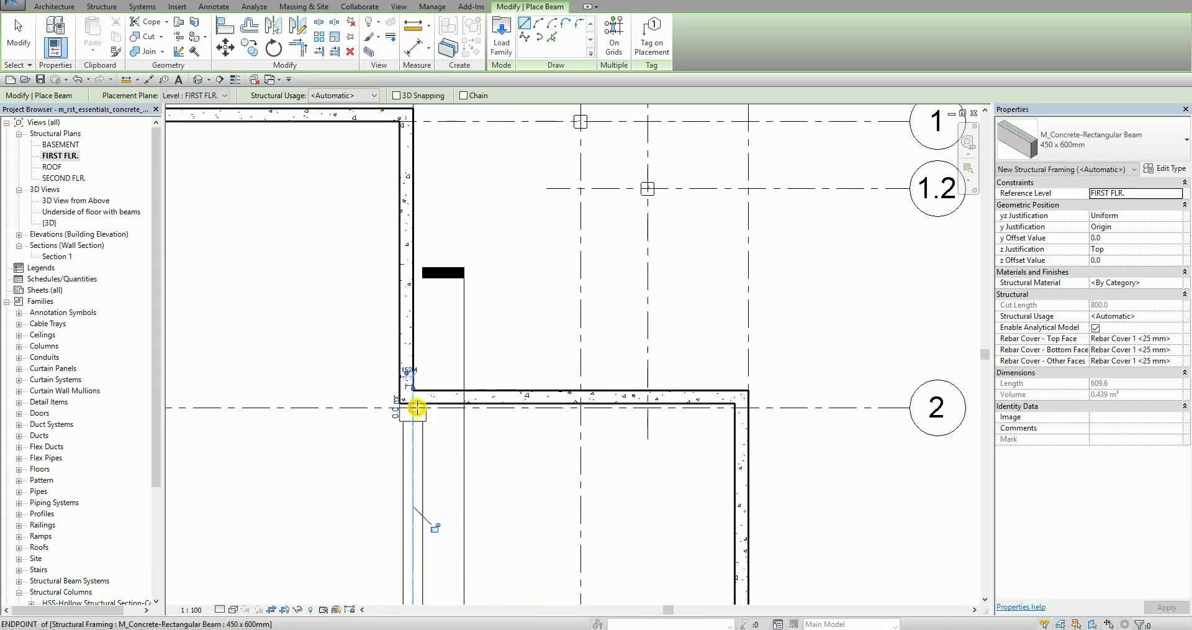
{"action": "scroll", "coordinate": [516, 444], "scroll_direction": "down", "scroll_amount": 2}
{"action": "middle_click_drag", "start_coordinate": [551, 455], "coordinate": [596, 271]}
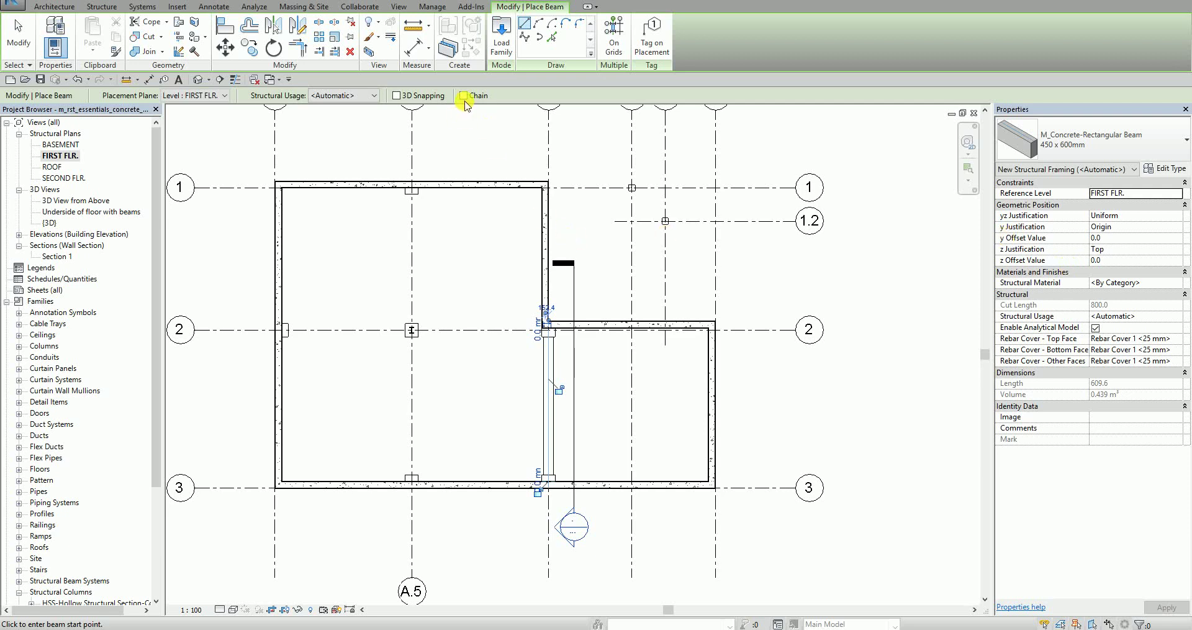
Switch Chain back on for beam placement in the Options Bar.
{"action": "left_click", "coordinate": [465, 96]}
{"action": "left_click", "coordinate": [465, 96]}
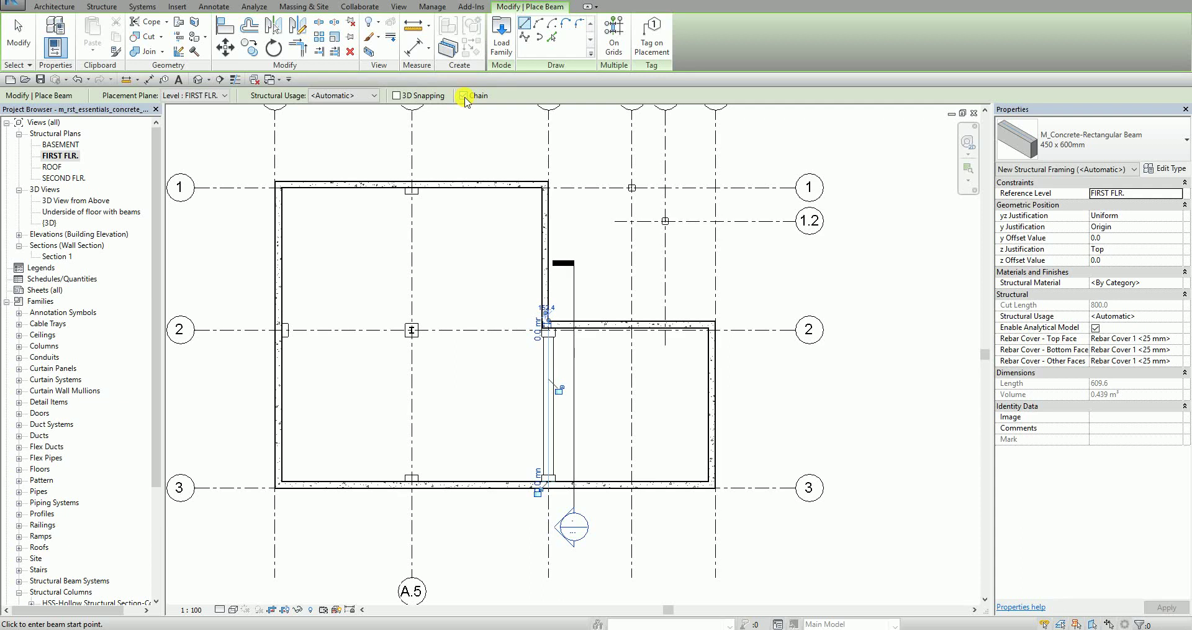
{"action": "scroll", "coordinate": [394, 315], "scroll_direction": "down", "scroll_amount": 2}
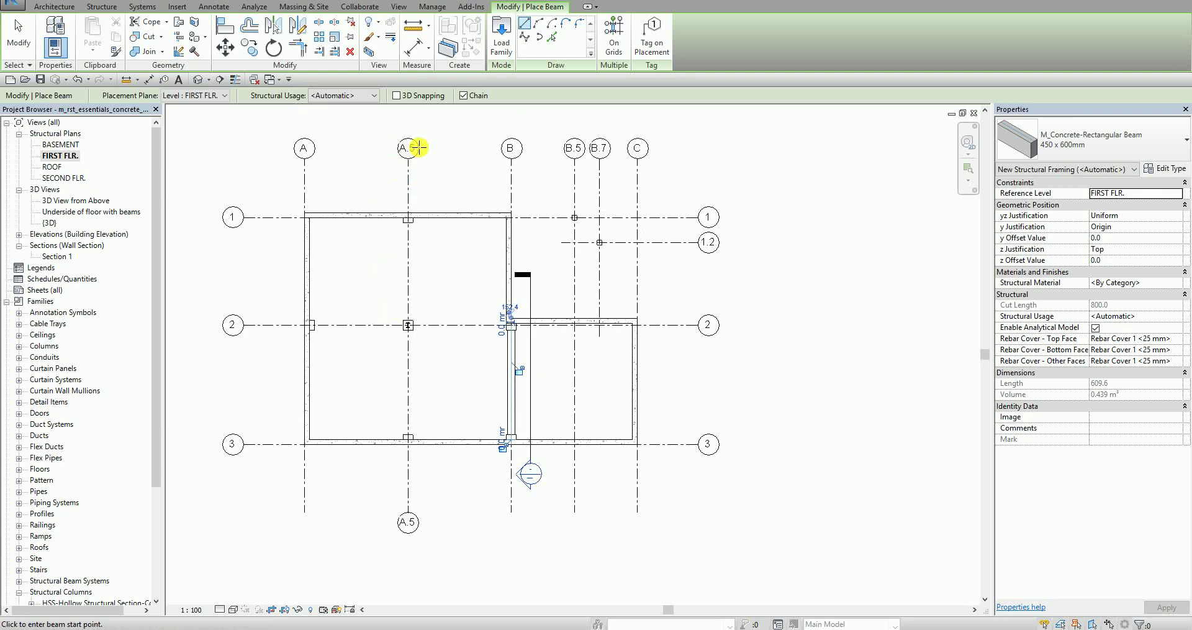
{"action": "middle_click_drag", "start_coordinate": [428, 442], "coordinate": [466, 416]}
{"action": "scroll", "coordinate": [467, 416], "scroll_direction": "up", "scroll_amount": 1}
{"action": "scroll", "coordinate": [468, 415], "scroll_direction": "up", "scroll_amount": 2}
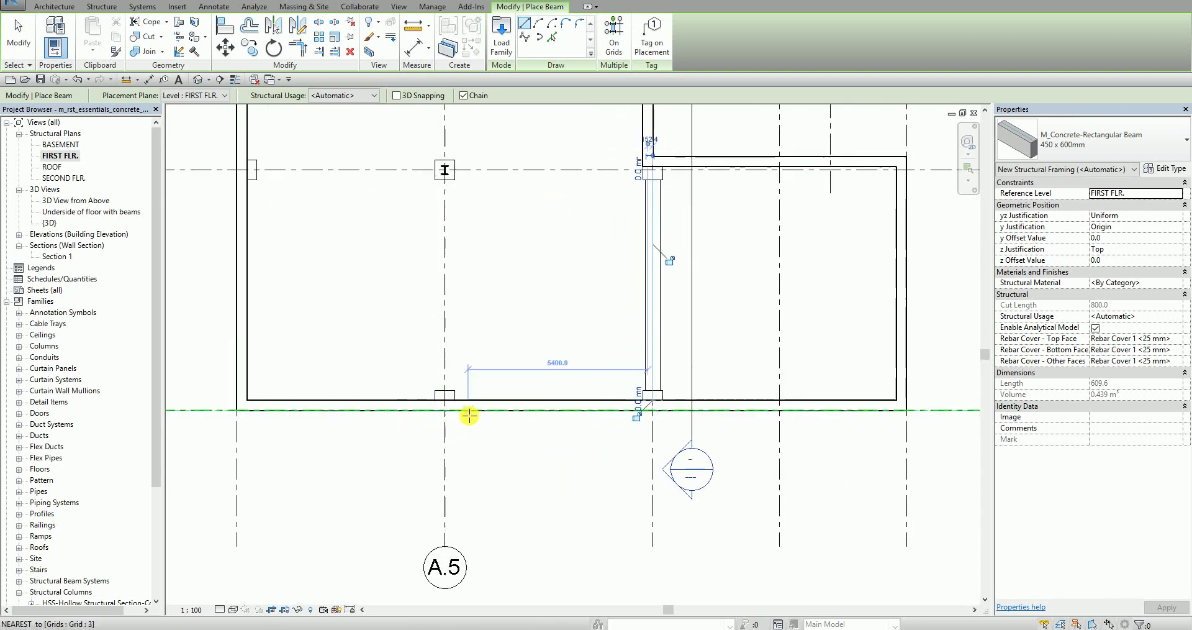
Chain concrete beams along grid A.5 from the grid 3 column through grid 2 to grid 1, then stop.
{"action": "left_click", "coordinate": [447, 404]}
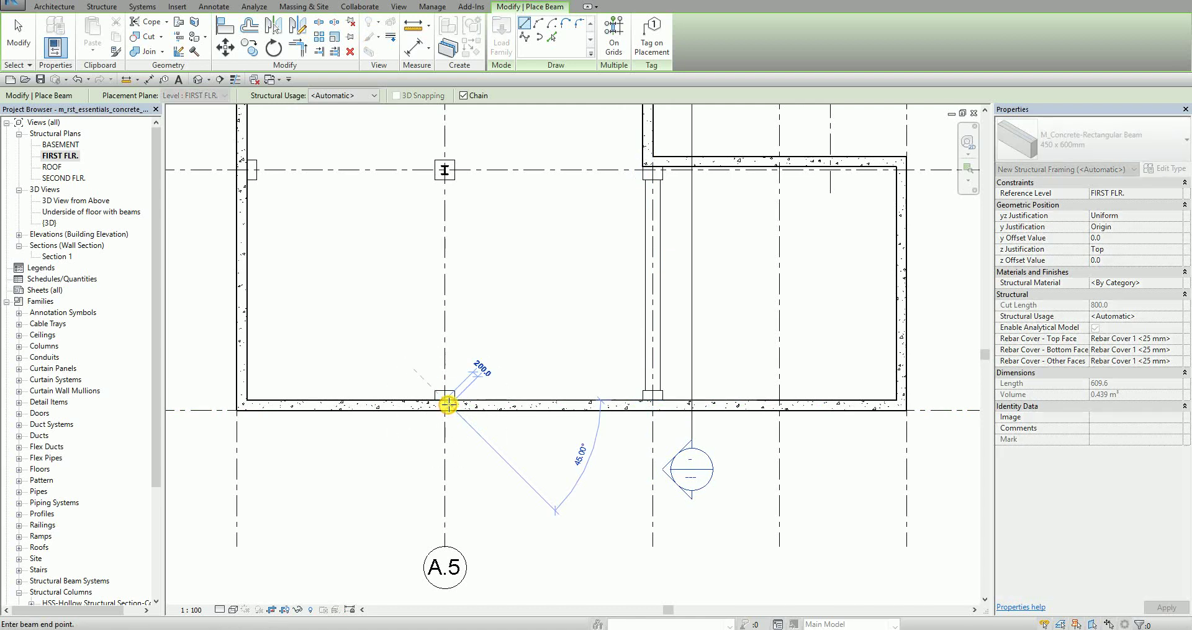
{"action": "scroll", "coordinate": [447, 404], "scroll_direction": "down", "scroll_amount": 3}
{"action": "middle_click_drag", "start_coordinate": [482, 341], "coordinate": [474, 367]}
{"action": "scroll", "coordinate": [469, 312], "scroll_direction": "up", "scroll_amount": 4}
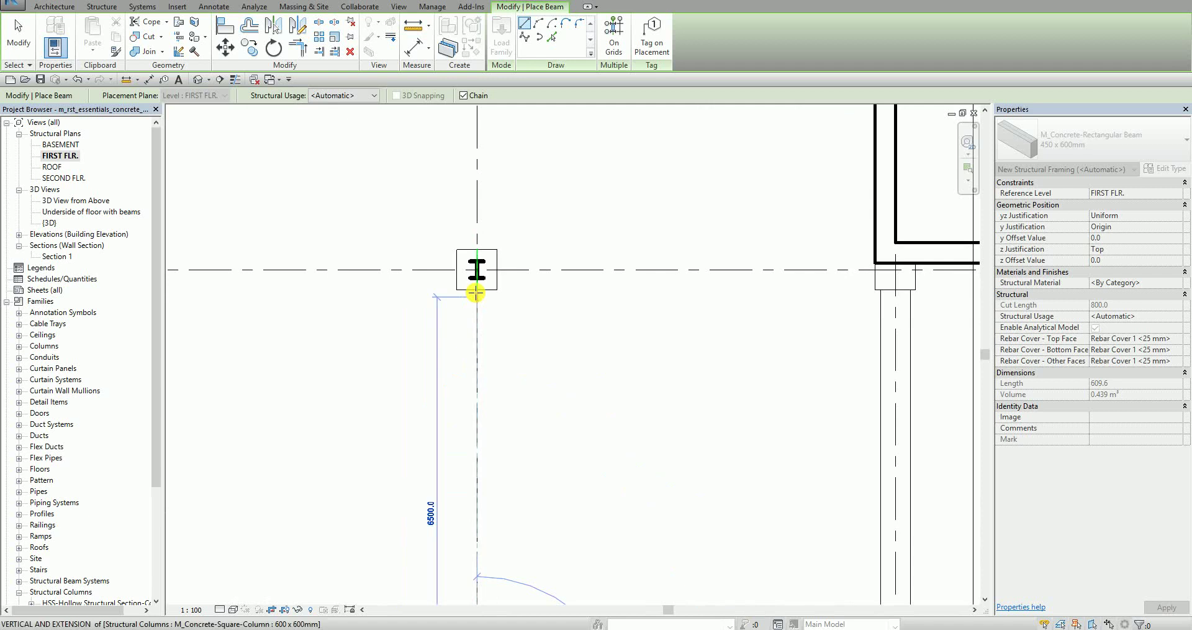
{"action": "left_click", "coordinate": [476, 271]}
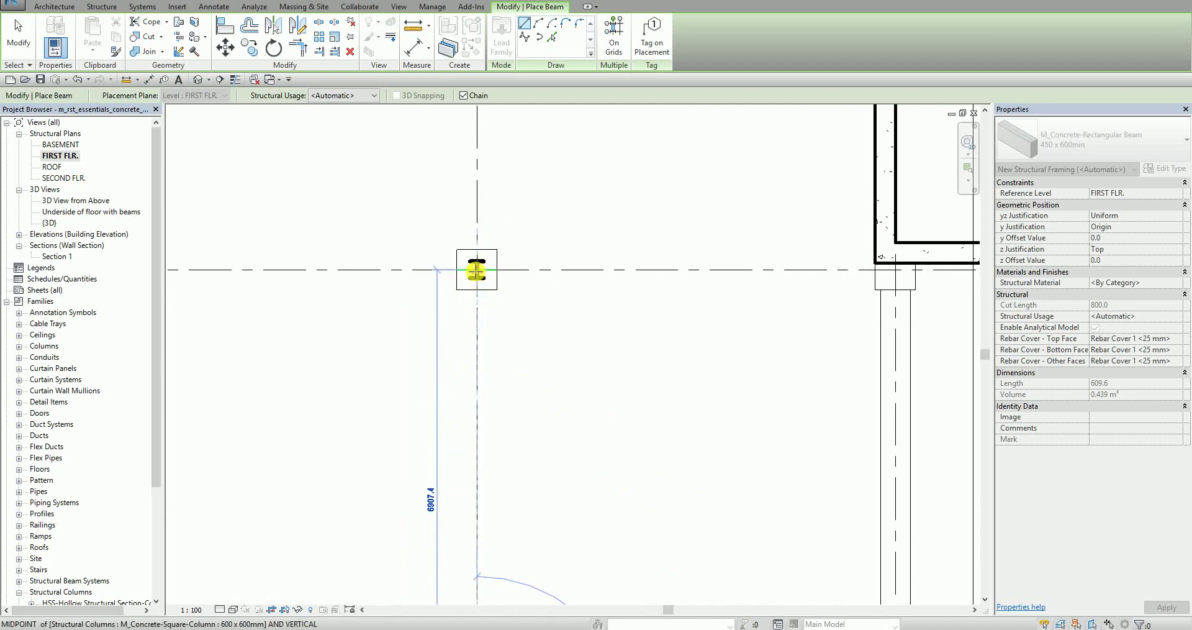
{"action": "scroll", "coordinate": [475, 271], "scroll_direction": "down", "scroll_amount": 5}
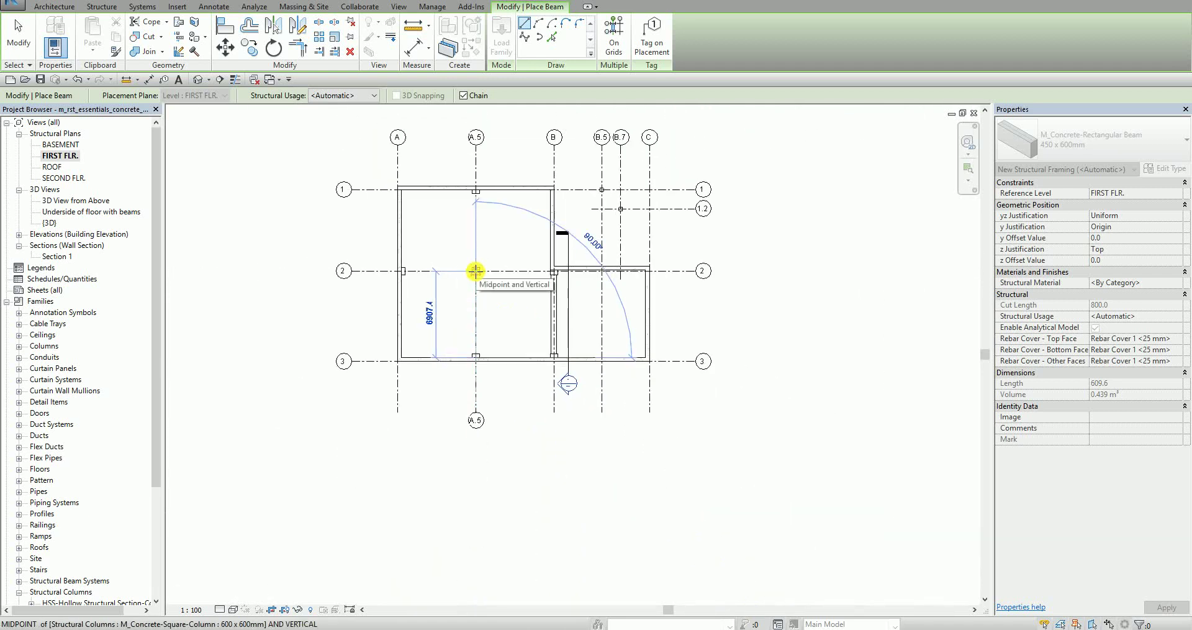
{"action": "scroll", "coordinate": [476, 271], "scroll_direction": "up", "scroll_amount": 4}
{"action": "middle_click_drag", "start_coordinate": [476, 271], "coordinate": [593, 443]}
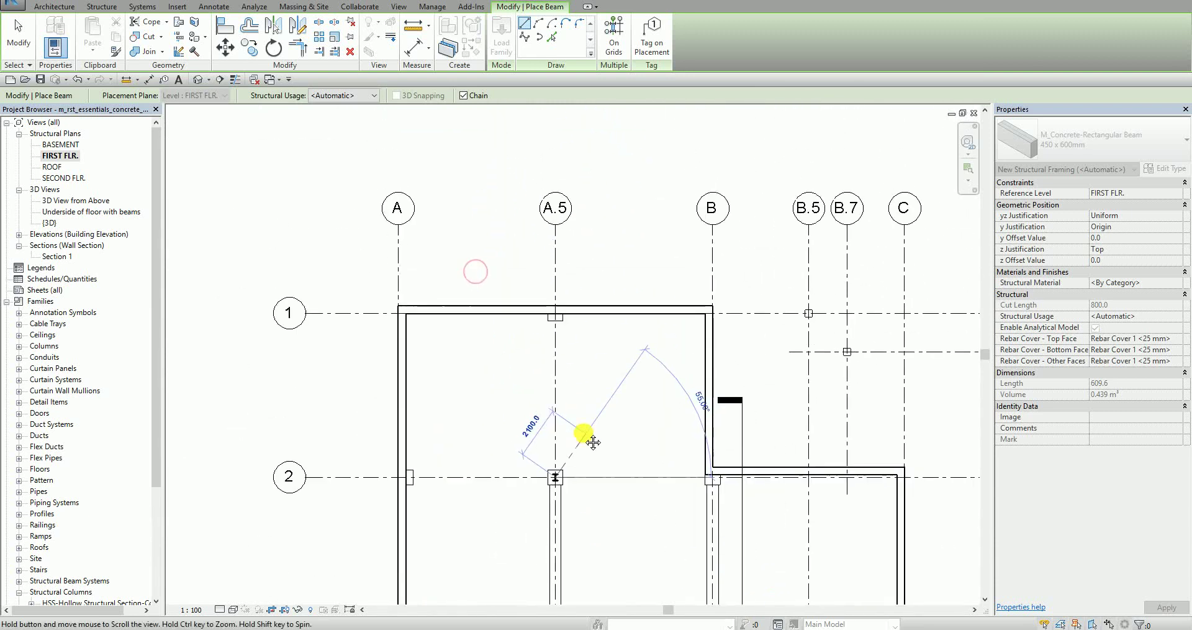
{"action": "left_click", "coordinate": [557, 315]}
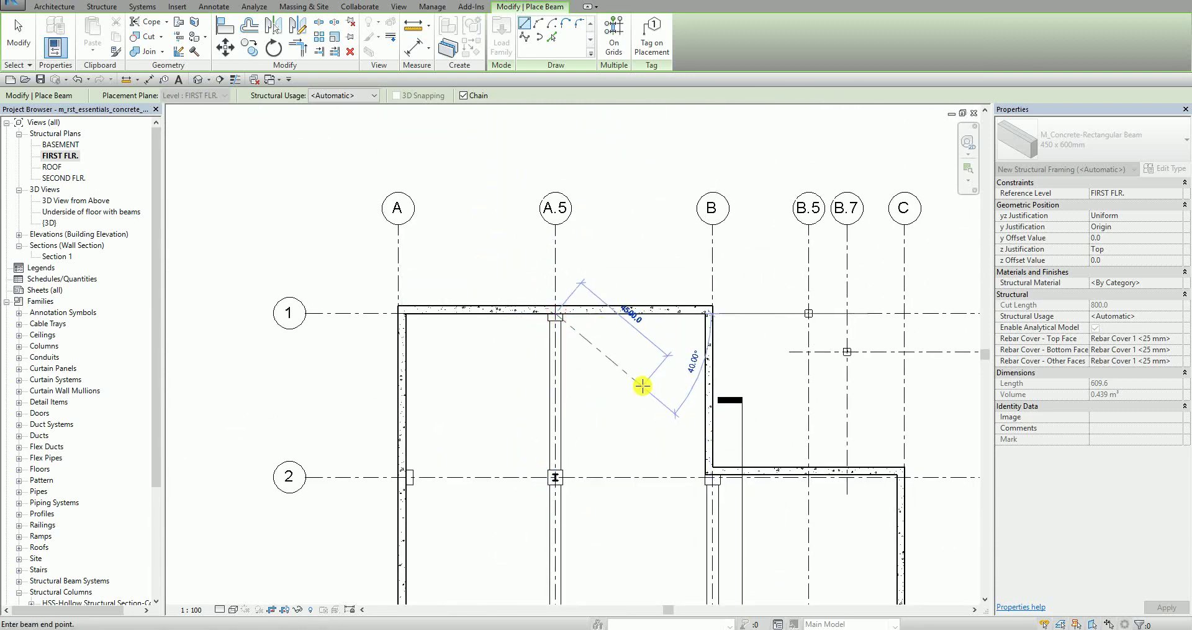
{"action": "scroll", "coordinate": [647, 389], "scroll_direction": "down", "scroll_amount": 2}
{"action": "middle_click_drag", "start_coordinate": [646, 389], "coordinate": [567, 300]}
{"action": "scroll", "coordinate": [516, 288], "scroll_direction": "up", "scroll_amount": 2}
{"action": "scroll", "coordinate": [528, 280], "scroll_direction": "up", "scroll_amount": 1}
{"action": "scroll", "coordinate": [552, 248], "scroll_direction": "up", "scroll_amount": 1}
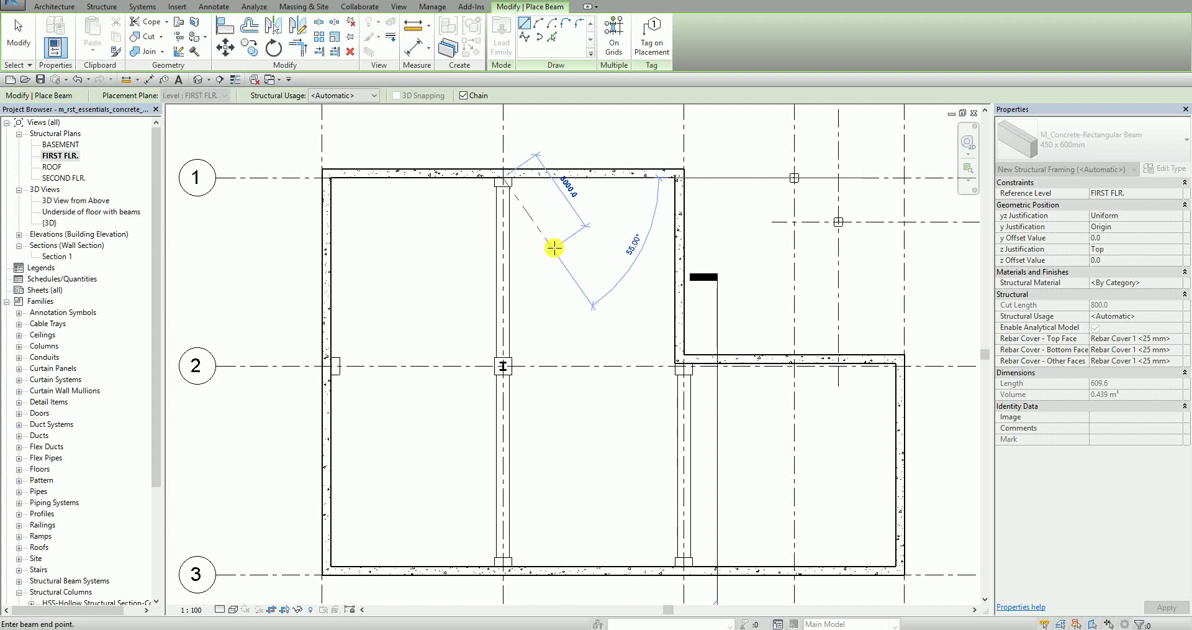
{"action": "key", "text": "Escape"}
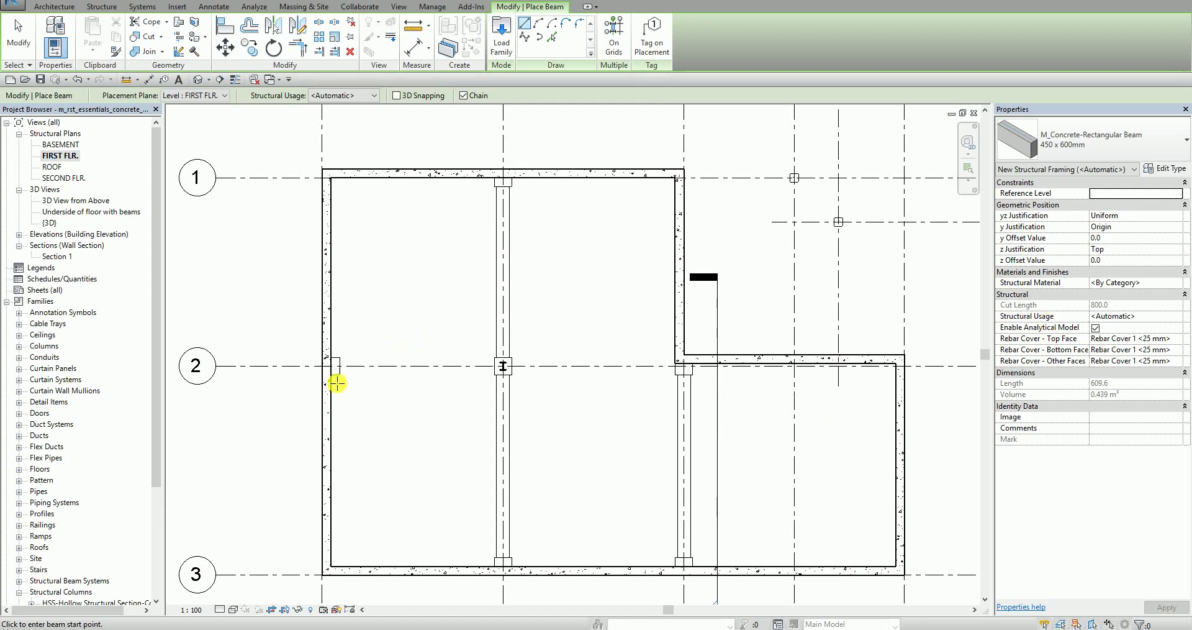
Chain beams along grid 2 from the left wall to the steel column and concrete column, then finish.
{"action": "scroll", "coordinate": [339, 377], "scroll_direction": "down", "scroll_amount": 2}
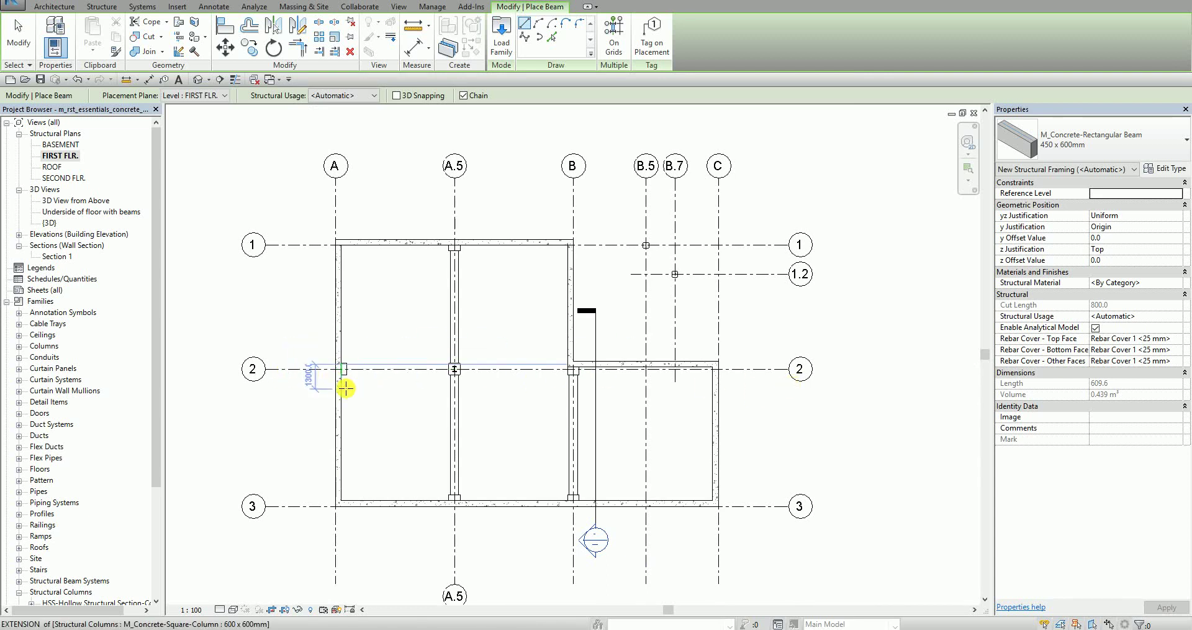
{"action": "scroll", "coordinate": [345, 385], "scroll_direction": "up", "scroll_amount": 3}
{"action": "left_click", "coordinate": [334, 342]}
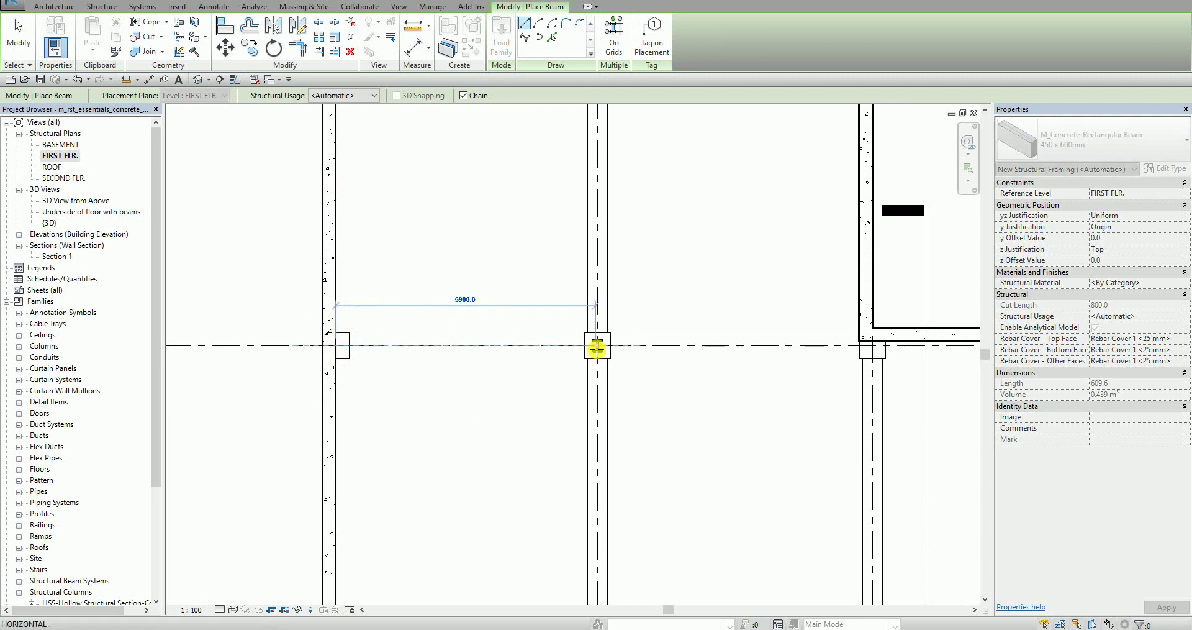
{"action": "scroll", "coordinate": [595, 351], "scroll_direction": "up", "scroll_amount": 2}
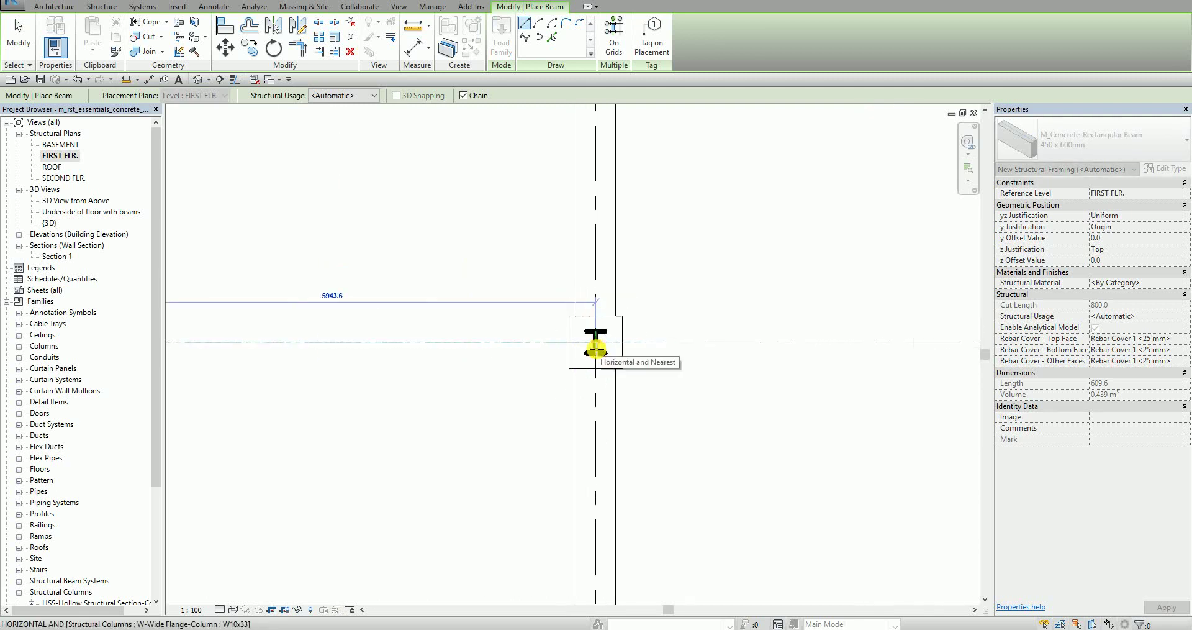
{"action": "left_click", "coordinate": [596, 350]}
{"action": "scroll", "coordinate": [596, 349], "scroll_direction": "down", "scroll_amount": 4}
{"action": "scroll", "coordinate": [614, 353], "scroll_direction": "up", "scroll_amount": 2}
{"action": "left_click", "coordinate": [618, 352]}
{"action": "scroll", "coordinate": [532, 395], "scroll_direction": "down", "scroll_amount": 3}
{"action": "middle_click_drag", "start_coordinate": [502, 453], "coordinate": [552, 429]}
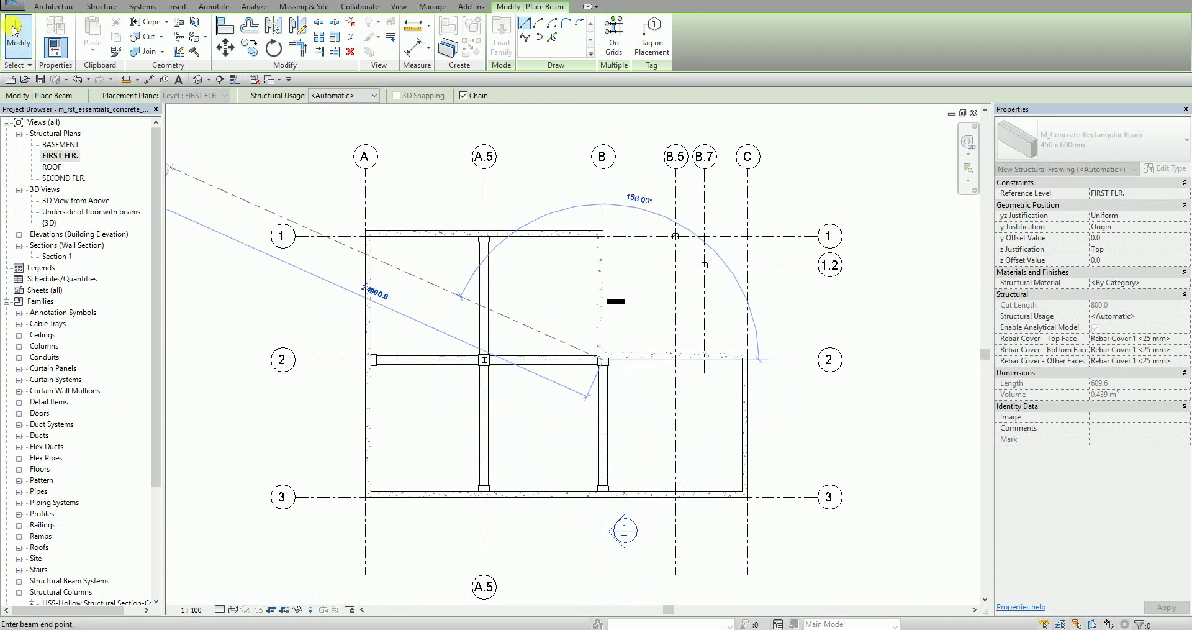
{"action": "left_click", "coordinate": [14, 28]}
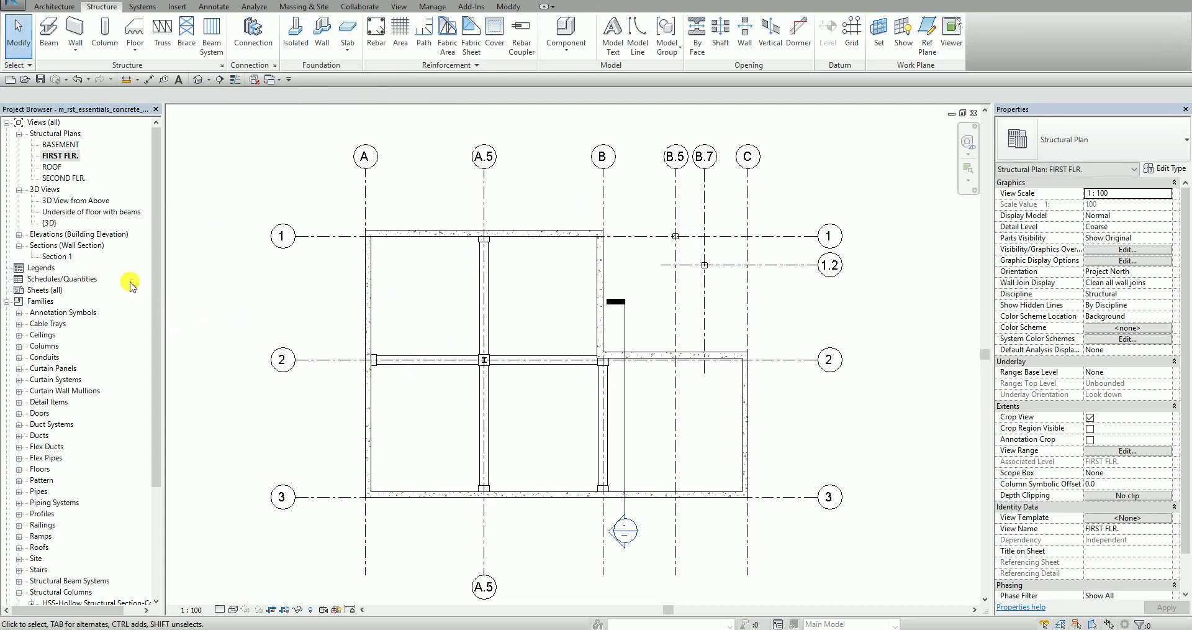
Open the 'Underside of floor with beams' 3D view and orbit to see the beams from below.
{"action": "double_click", "coordinate": [79, 215]}
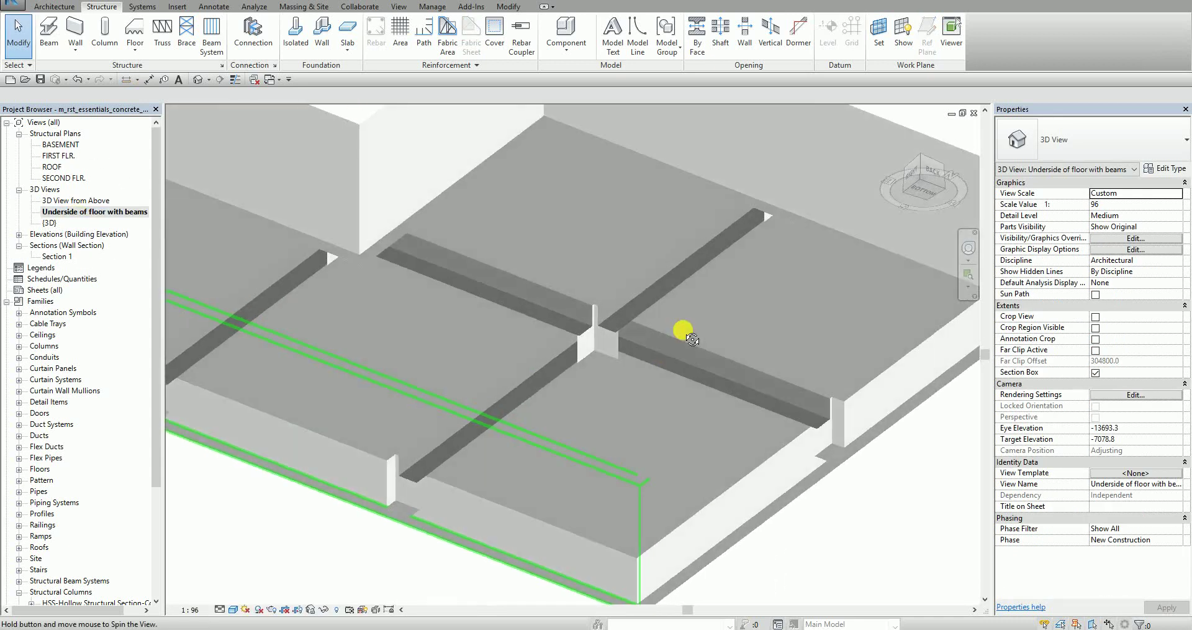
{"action": "middle_click_drag", "start_coordinate": [682, 327], "coordinate": [547, 322], "text": "shift"}
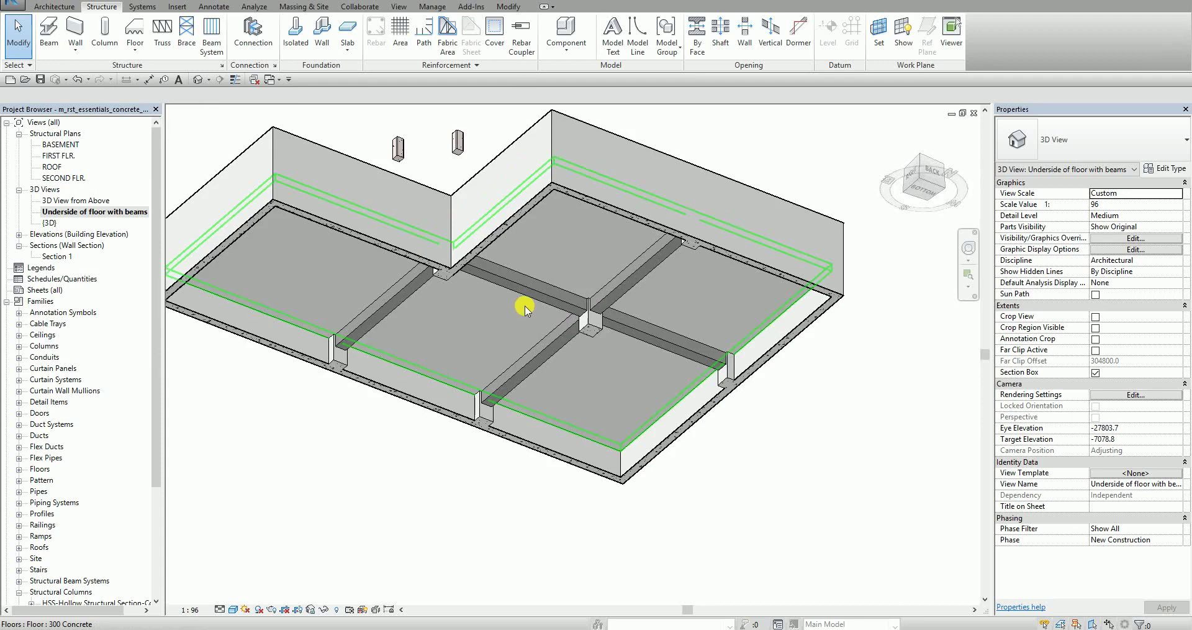
{"action": "scroll", "coordinate": [541, 324], "scroll_direction": "up", "scroll_amount": 3}
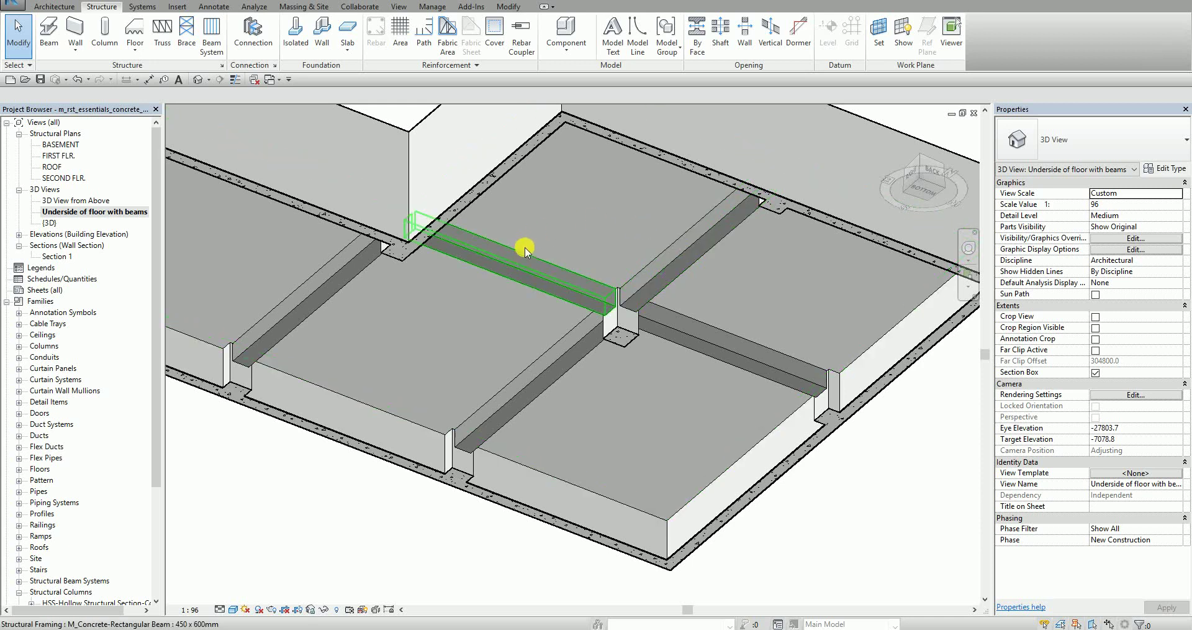
Select all five visible concrete beams and set their z Offset Value to -300.
{"action": "right_click", "coordinate": [524, 267]}
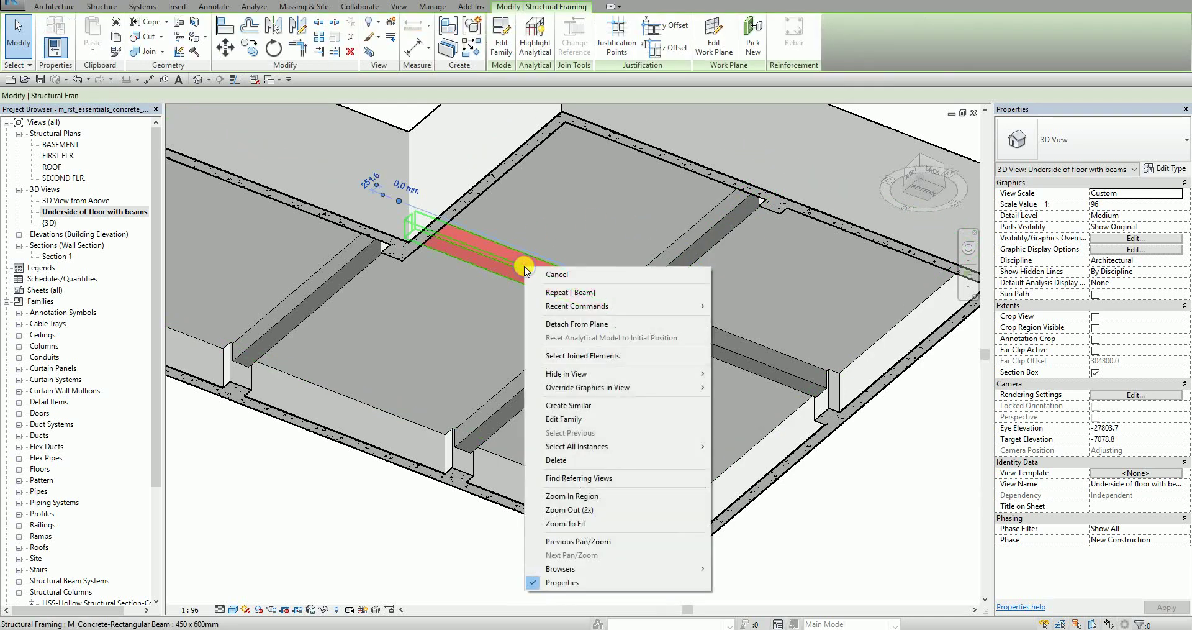
{"action": "left_click", "coordinate": [631, 450]}
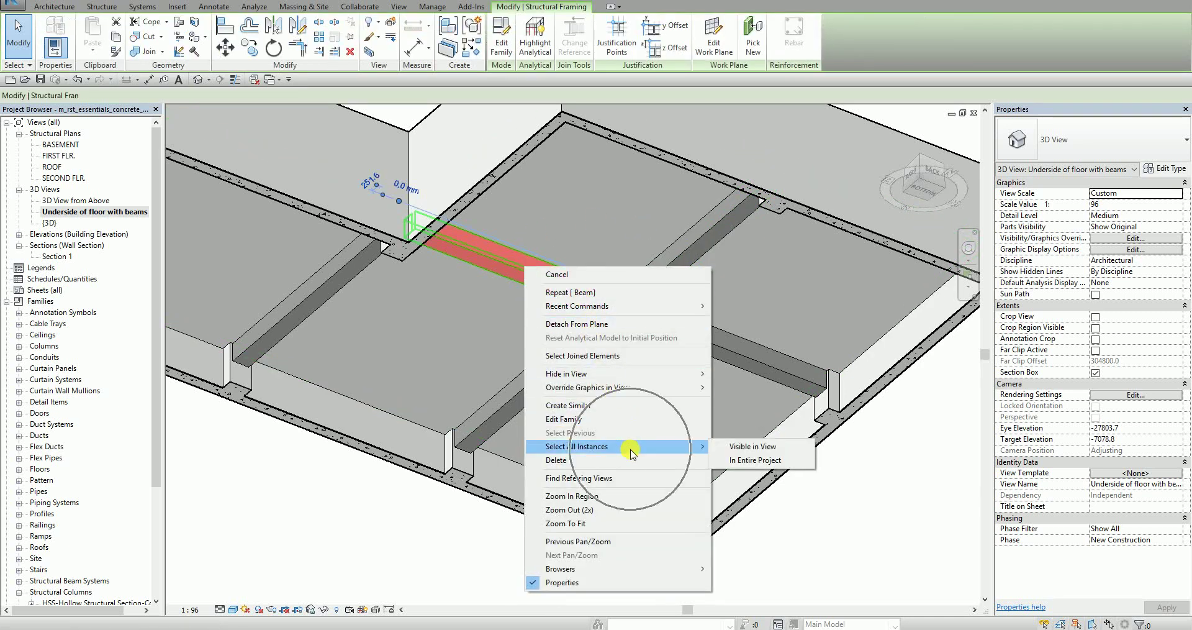
{"action": "left_click", "coordinate": [753, 447]}
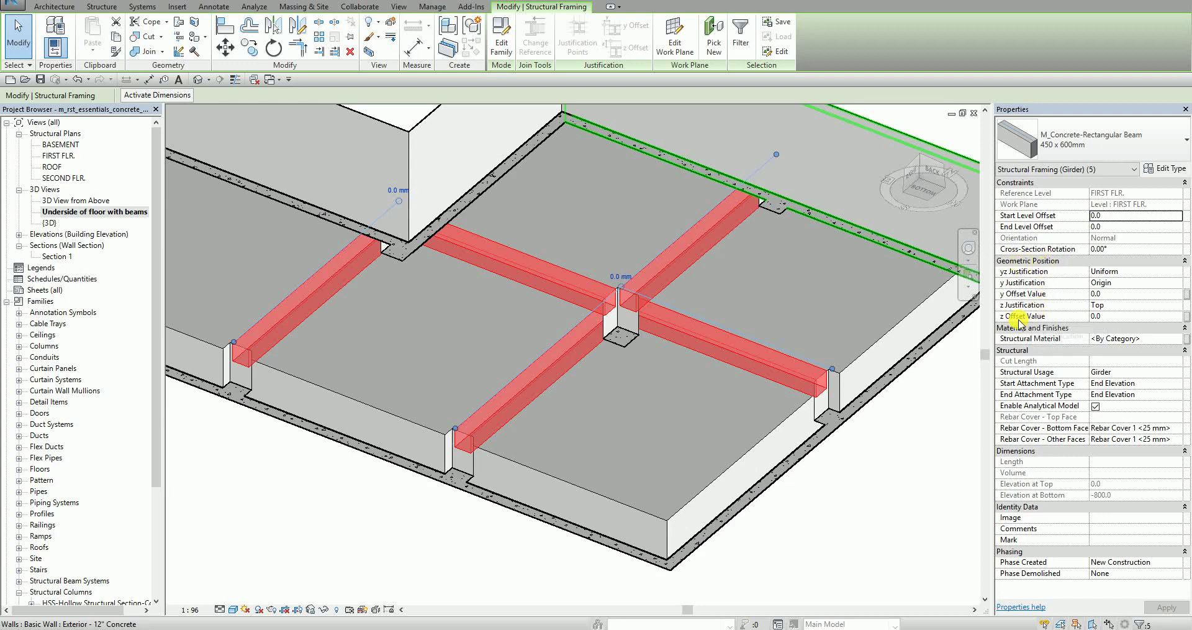
{"action": "left_click", "coordinate": [1043, 315]}
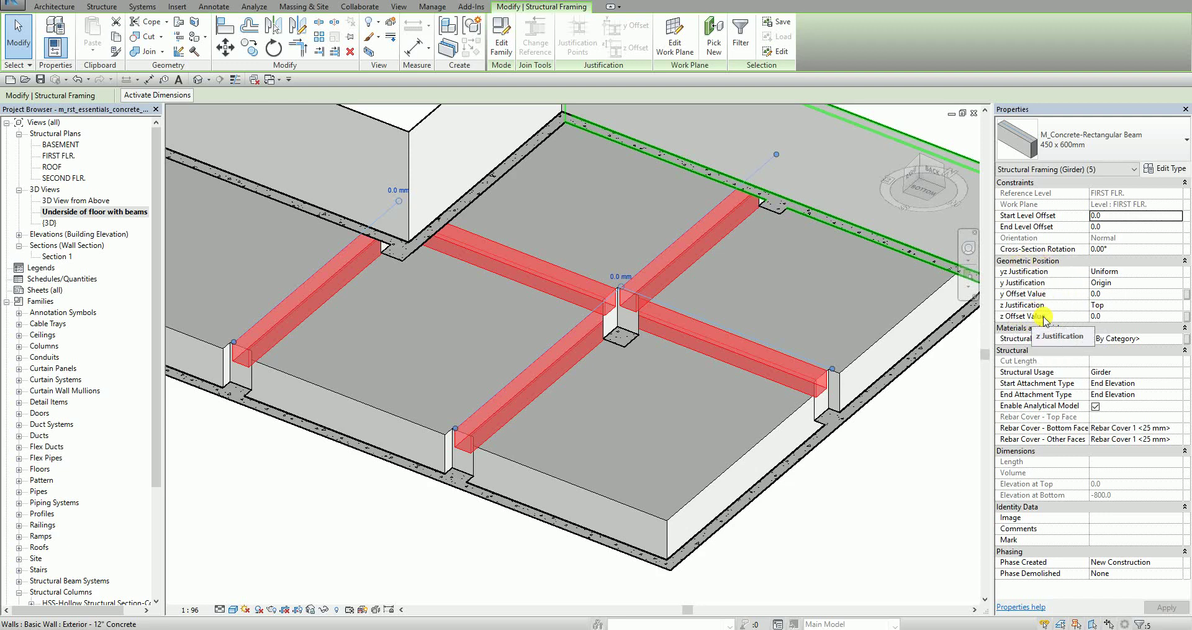
{"action": "left_click", "coordinate": [1115, 316]}
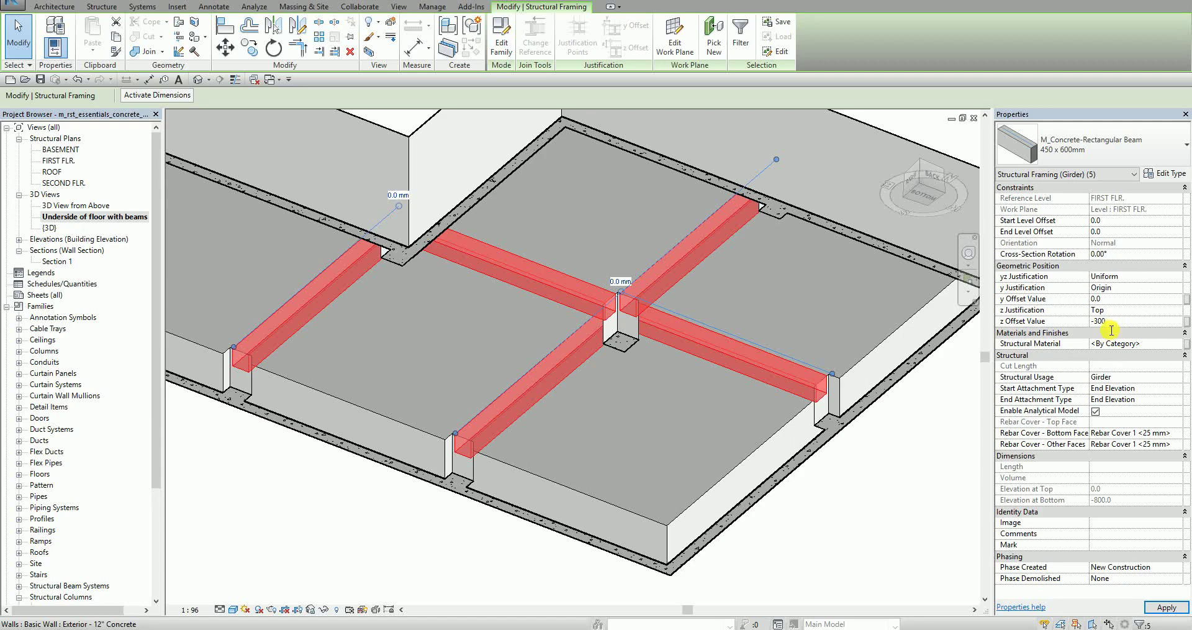
{"action": "left_click", "coordinate": [1160, 607]}
{"action": "left_click", "coordinate": [1164, 610]}
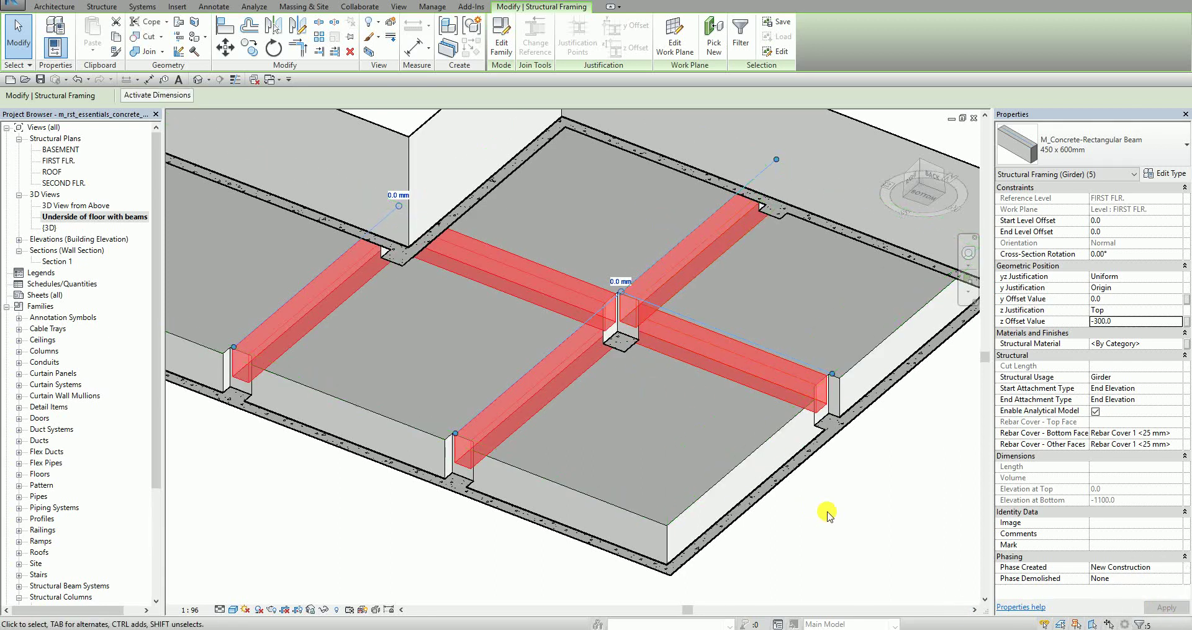
{"action": "left_click", "coordinate": [18, 40]}
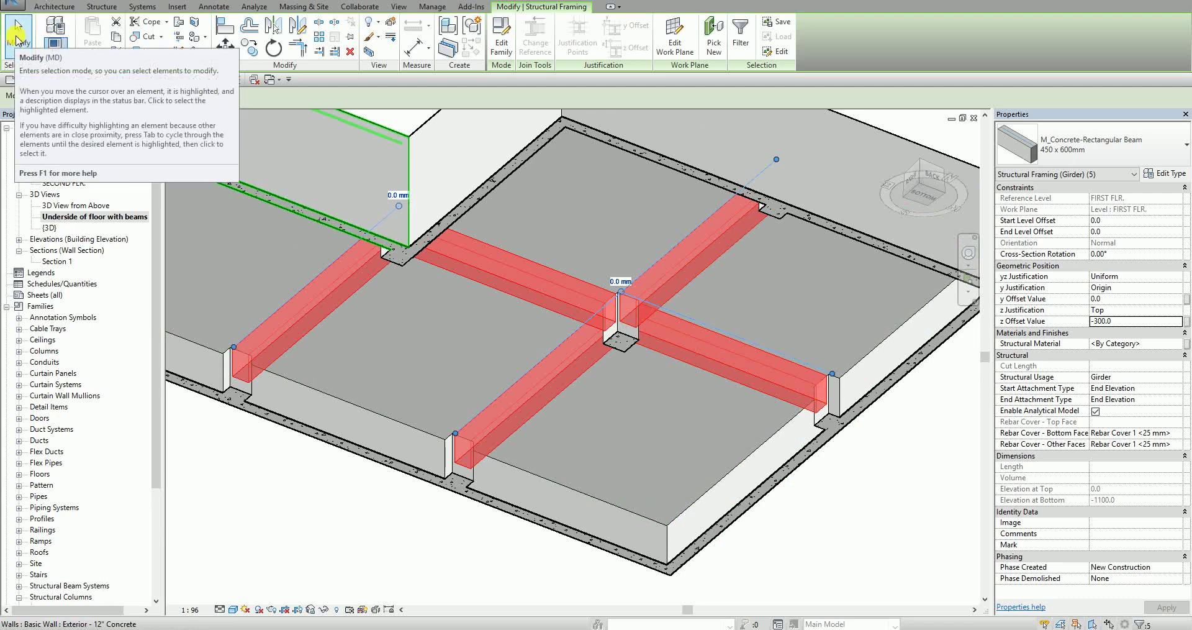
Deselect the beams and open the FIRST FLR. structural plan.
{"action": "left_click", "coordinate": [17, 40]}
{"action": "scroll", "coordinate": [649, 273], "scroll_direction": "down", "scroll_amount": 2}
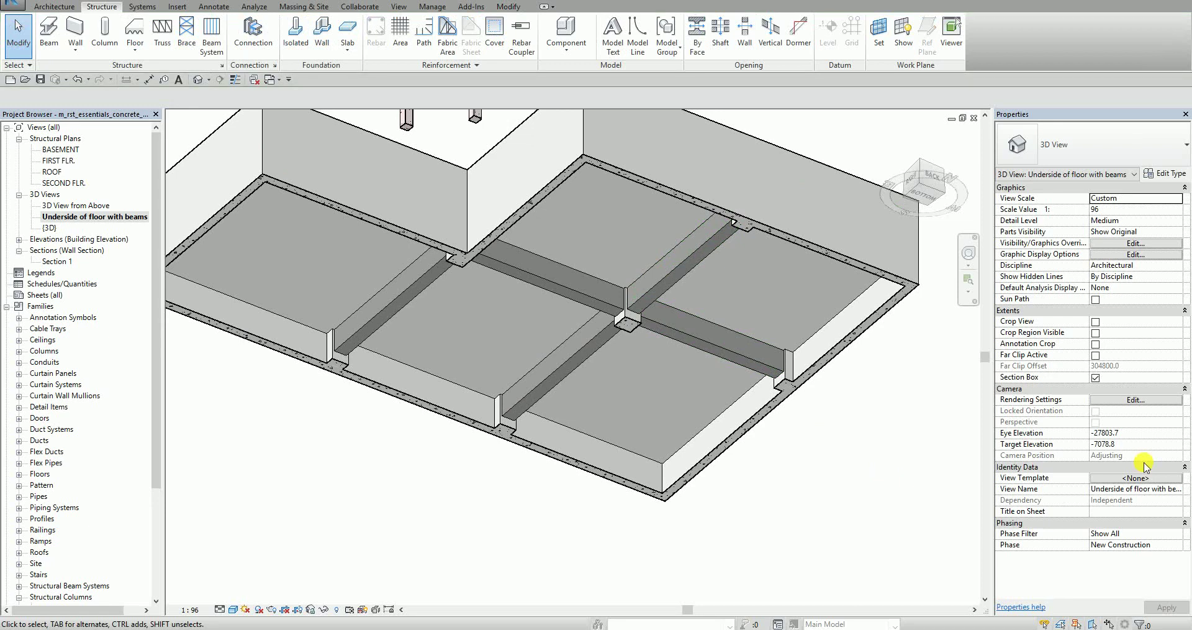
{"action": "double_click", "coordinate": [60, 160]}
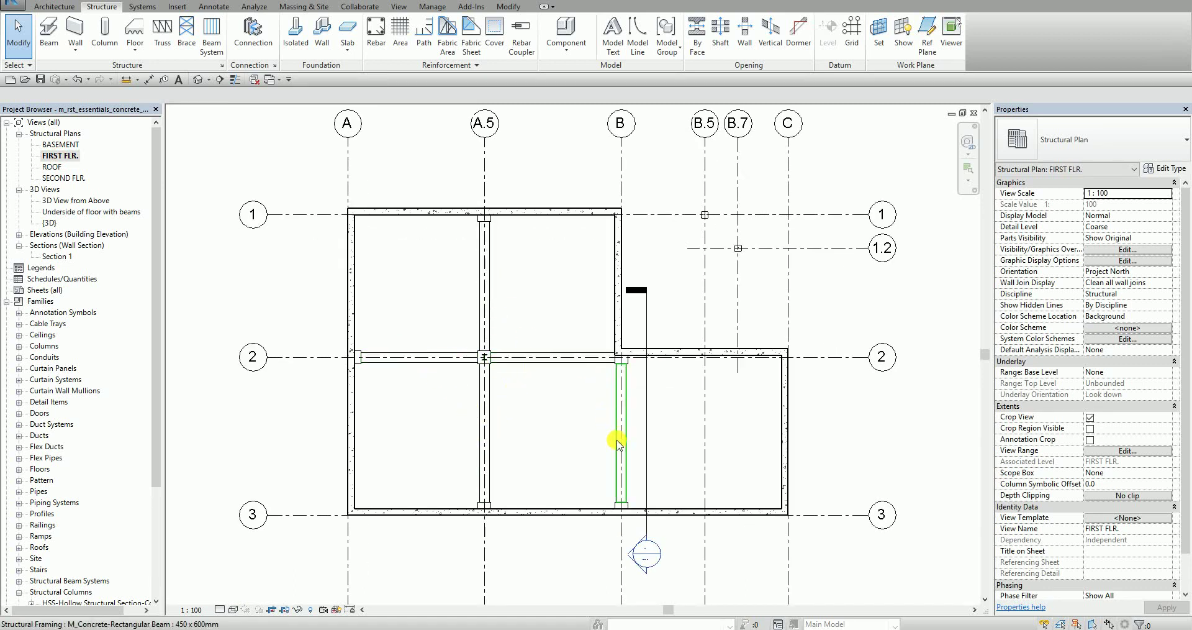
{"action": "middle_click_drag", "start_coordinate": [553, 418], "coordinate": [549, 399]}
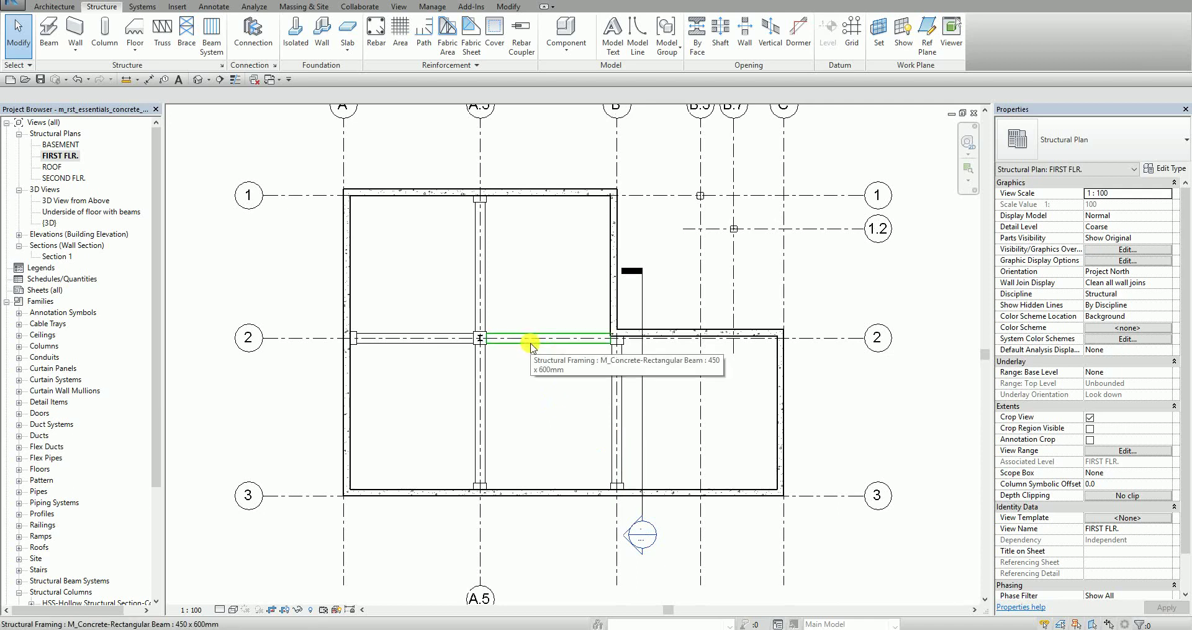
Set the FIRST FLR. plan's visual style to Hidden Line and pan to grids B to C.
{"action": "left_click", "coordinate": [220, 610]}
{"action": "left_click", "coordinate": [234, 610]}
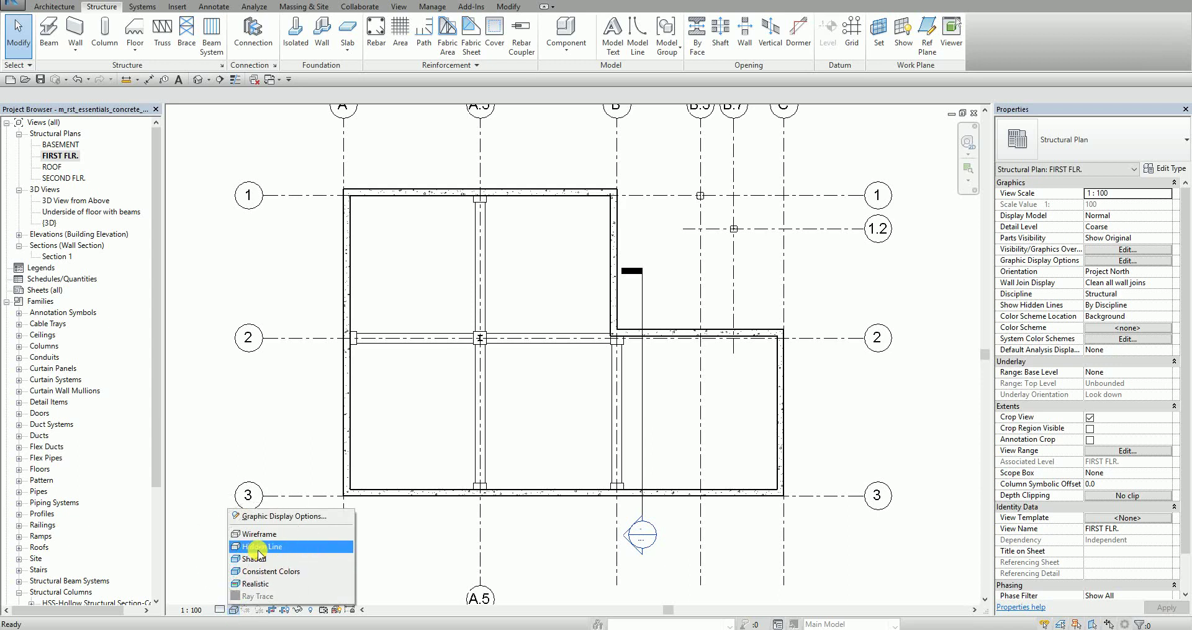
{"action": "left_click", "coordinate": [259, 549]}
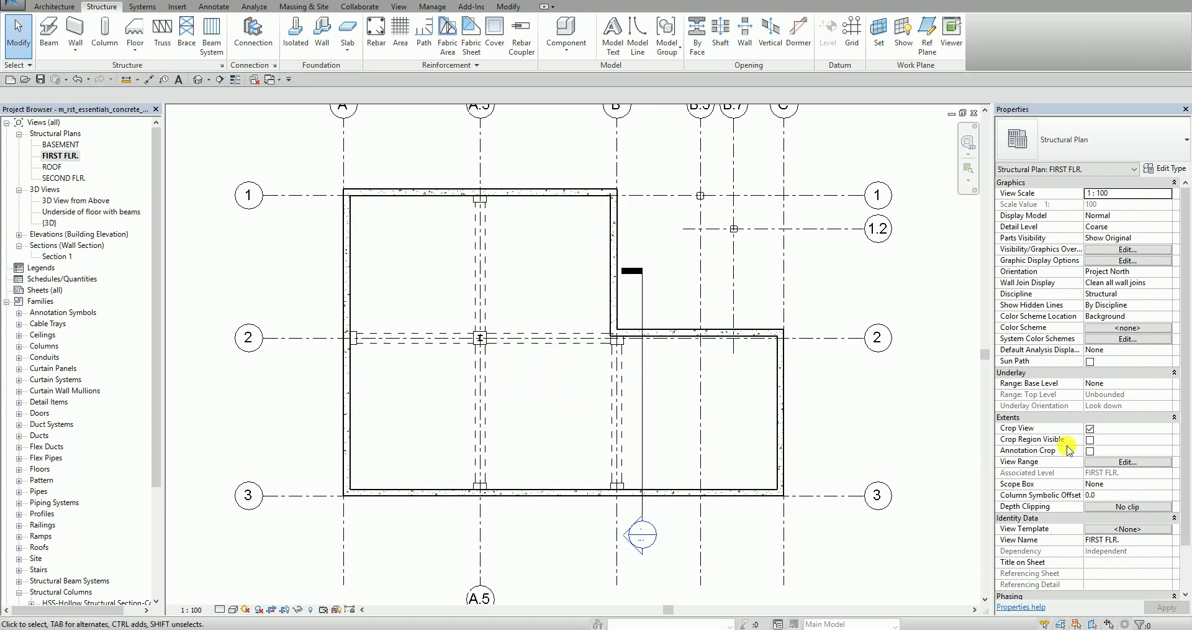
{"action": "middle_click_drag", "start_coordinate": [808, 286], "coordinate": [633, 274]}
{"action": "scroll", "coordinate": [581, 214], "scroll_direction": "up", "scroll_amount": 2}
{"action": "middle_click_drag", "start_coordinate": [632, 226], "coordinate": [595, 254]}
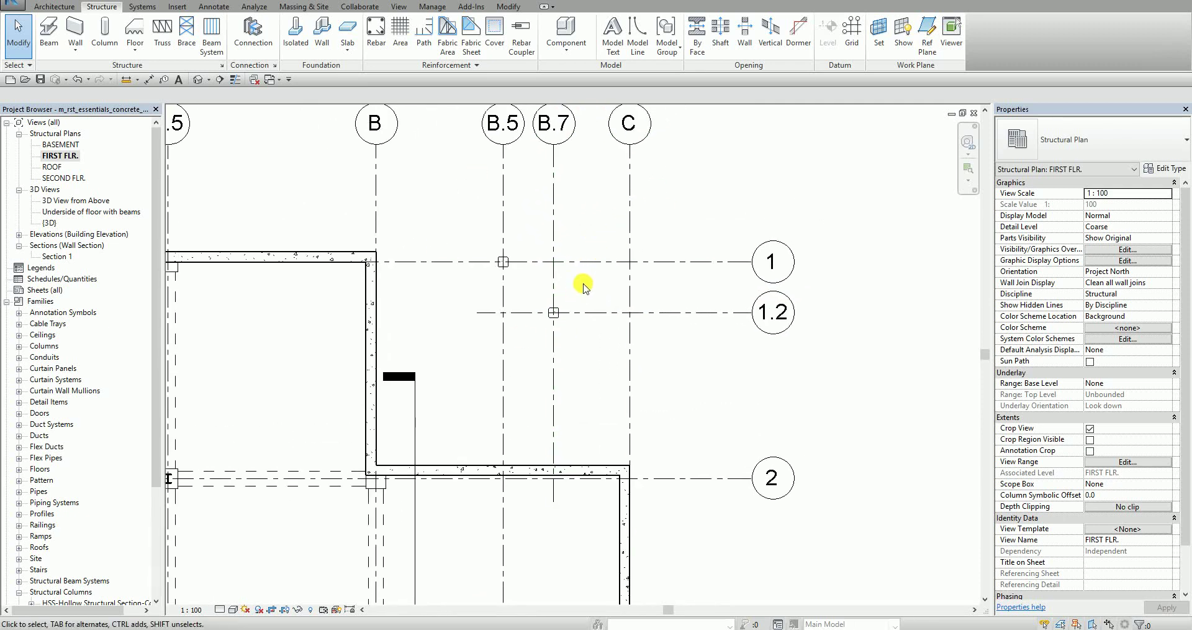
Start the Beam tool using the M_Precast-Rectangular Beam 300 RB 600 type.
{"action": "left_click", "coordinate": [69, 157]}
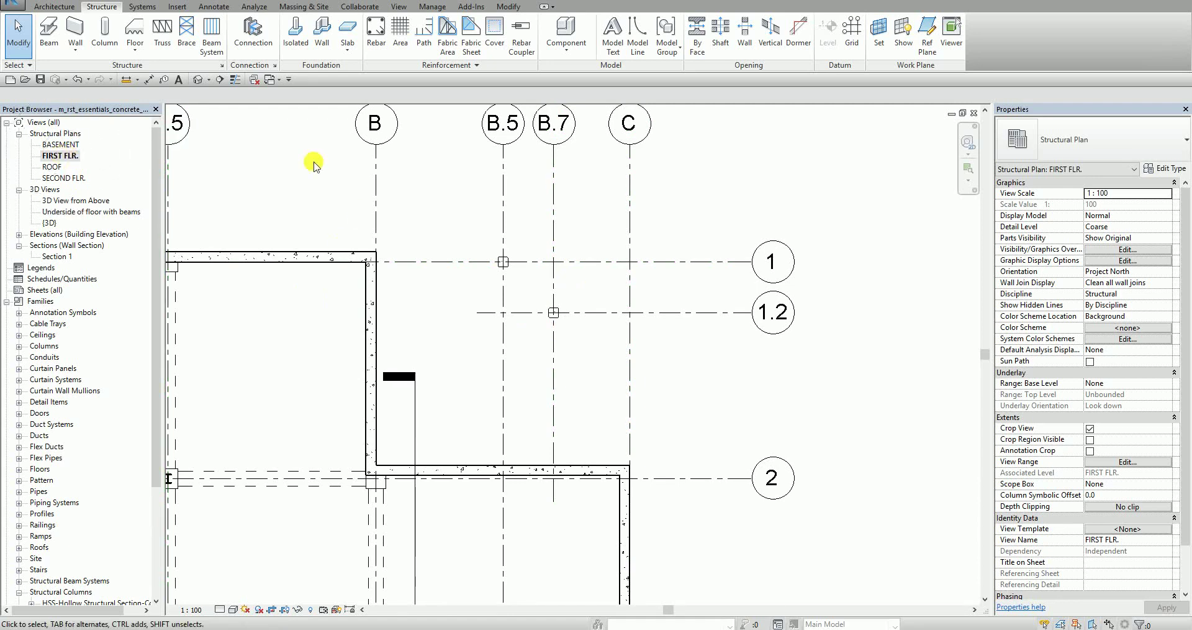
{"action": "left_click", "coordinate": [46, 32]}
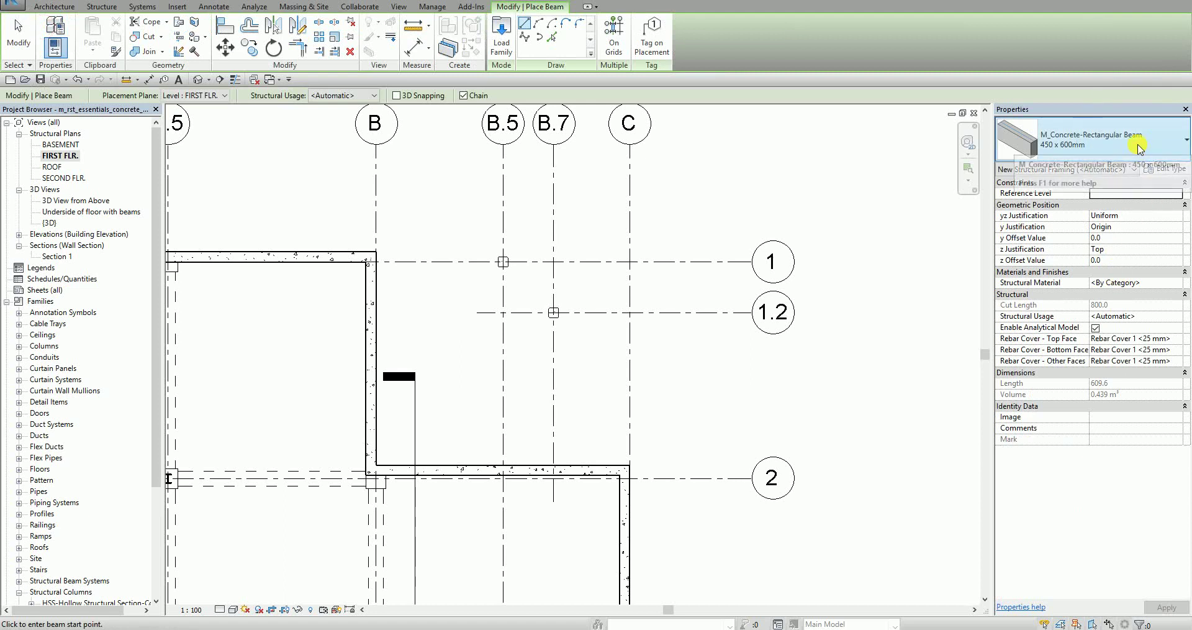
{"action": "left_click", "coordinate": [1139, 147]}
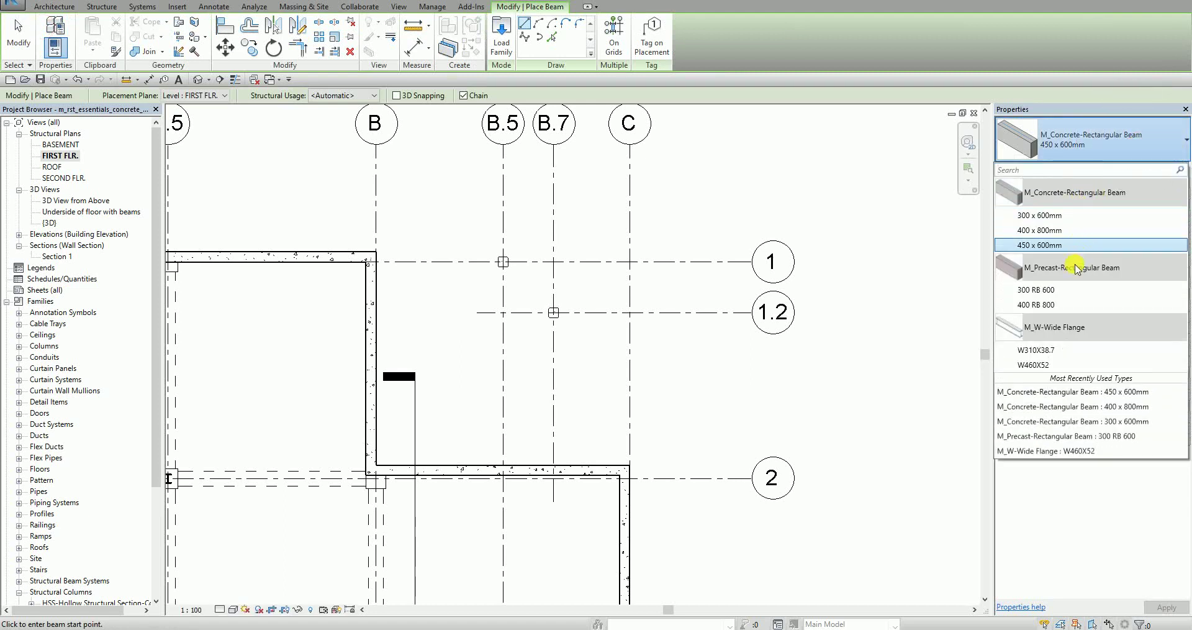
{"action": "mouse_move", "coordinate": [1047, 290]}
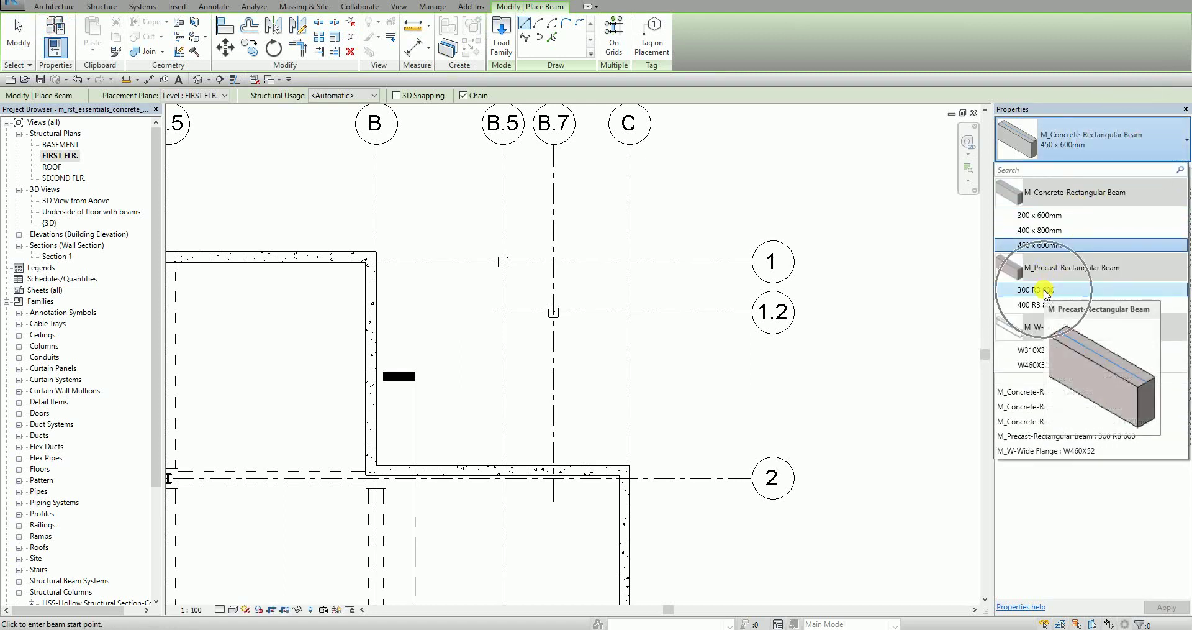
{"action": "left_click", "coordinate": [1047, 289]}
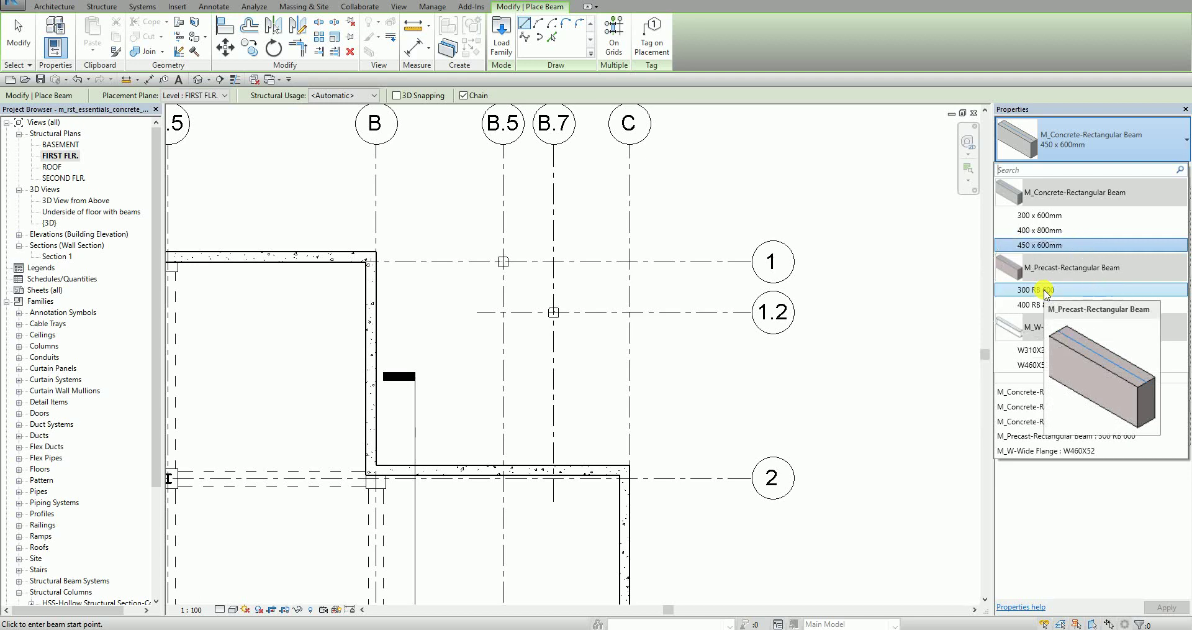
{"action": "left_click", "coordinate": [1047, 289]}
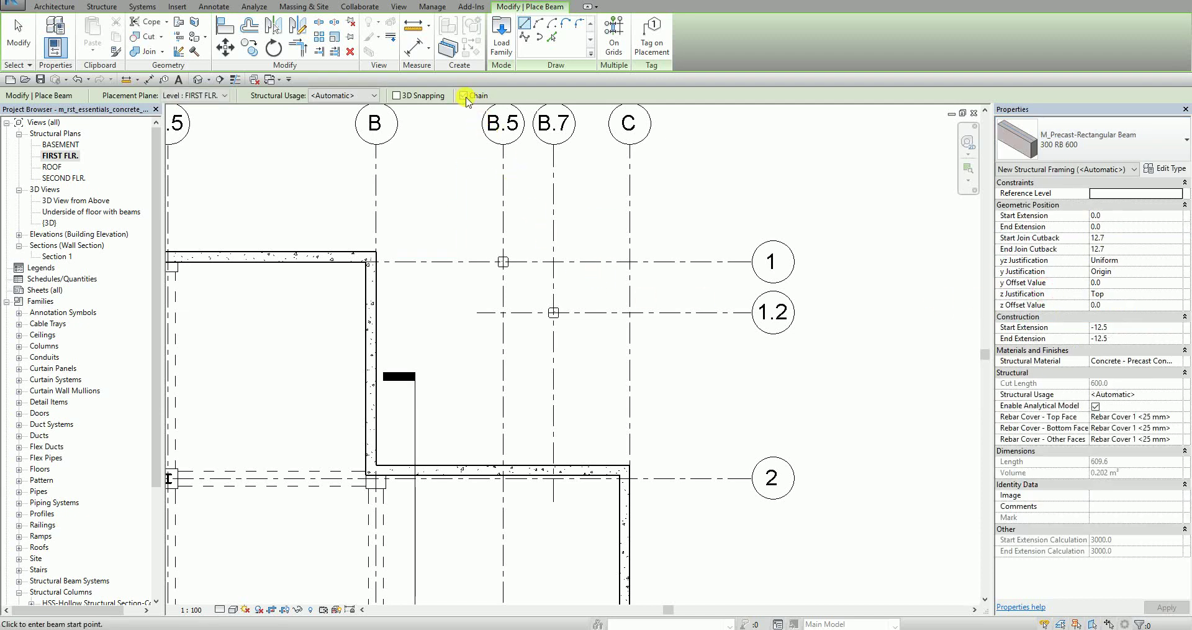
Chain precast beams from the grid 1 column corner to B.7/1, then to the wall on grid 2.
{"action": "left_click", "coordinate": [465, 95]}
{"action": "scroll", "coordinate": [392, 258], "scroll_direction": "up", "scroll_amount": 3}
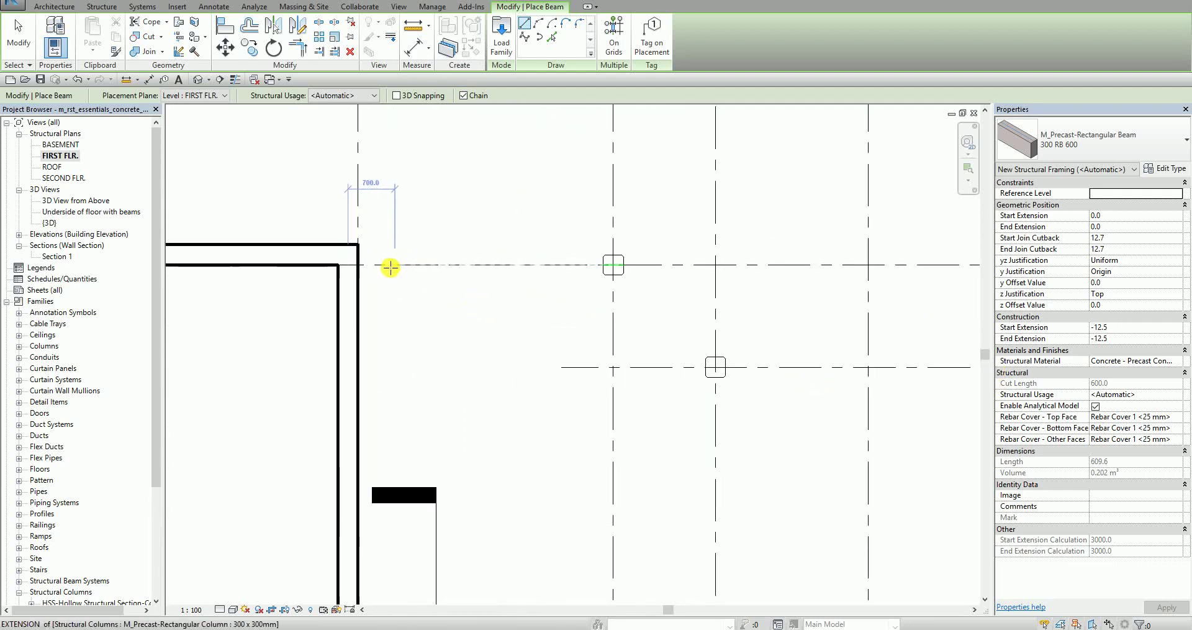
{"action": "left_click", "coordinate": [358, 265]}
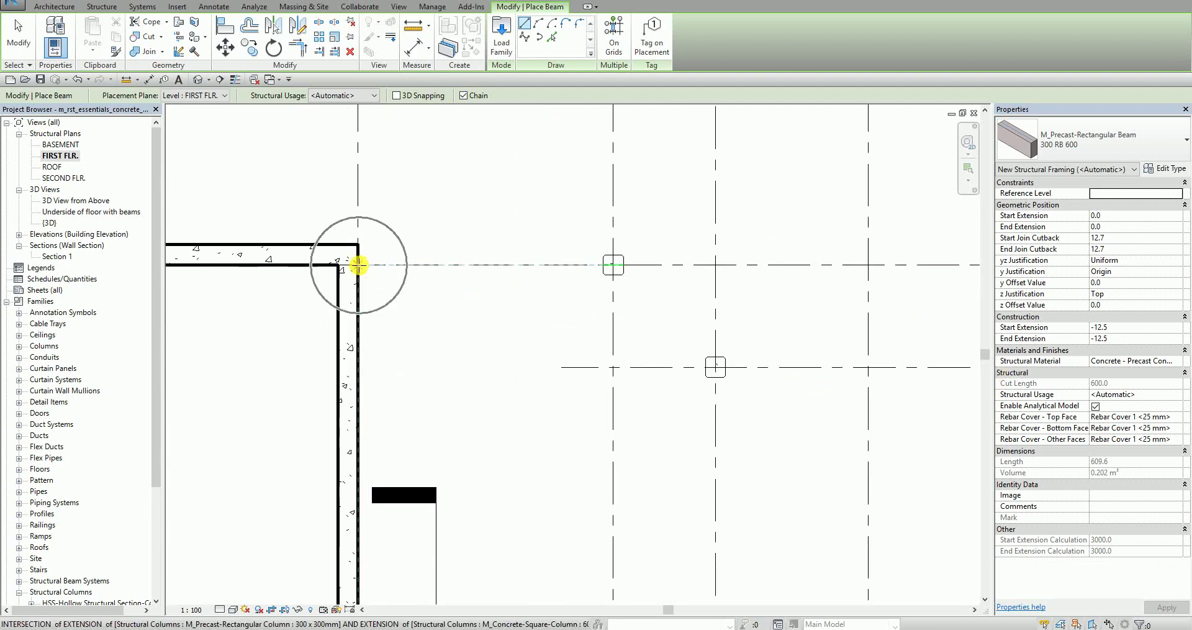
{"action": "scroll", "coordinate": [359, 265], "scroll_direction": "down", "scroll_amount": 1}
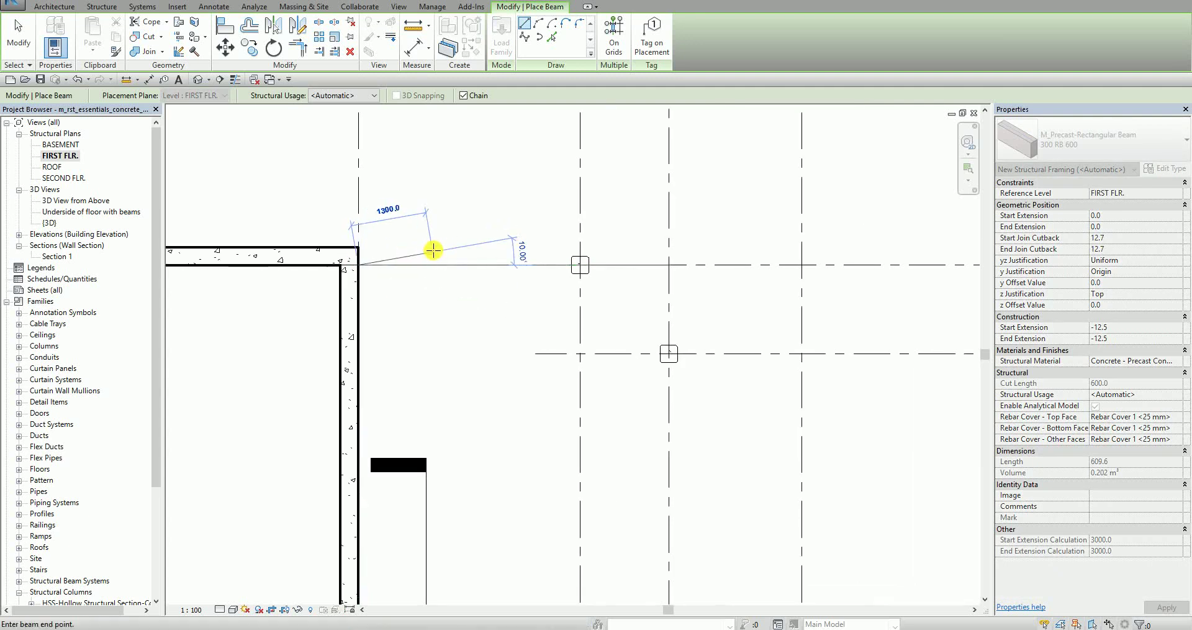
{"action": "scroll", "coordinate": [425, 250], "scroll_direction": "down", "scroll_amount": 2}
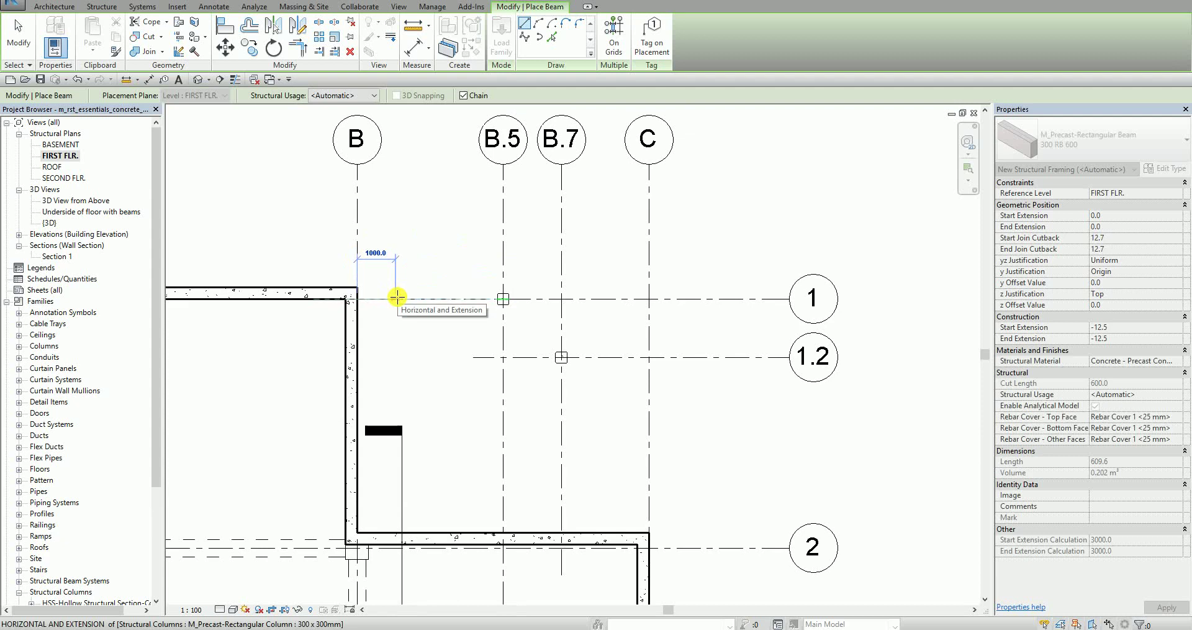
{"action": "left_click", "coordinate": [559, 300]}
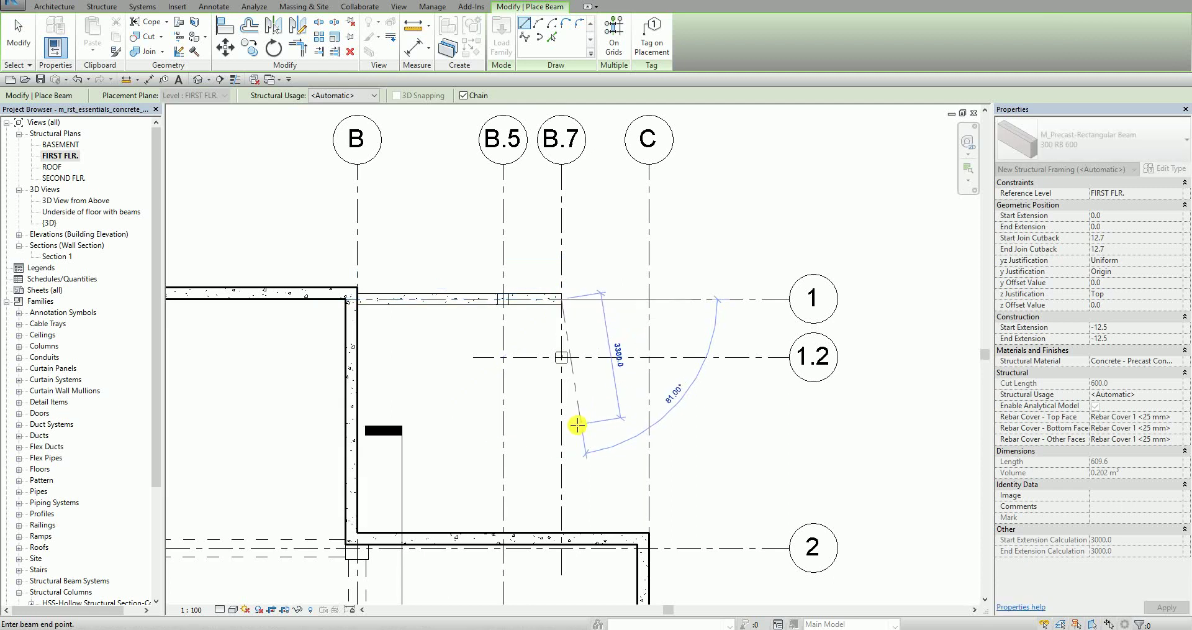
{"action": "middle_click_drag", "start_coordinate": [611, 398], "coordinate": [636, 332]}
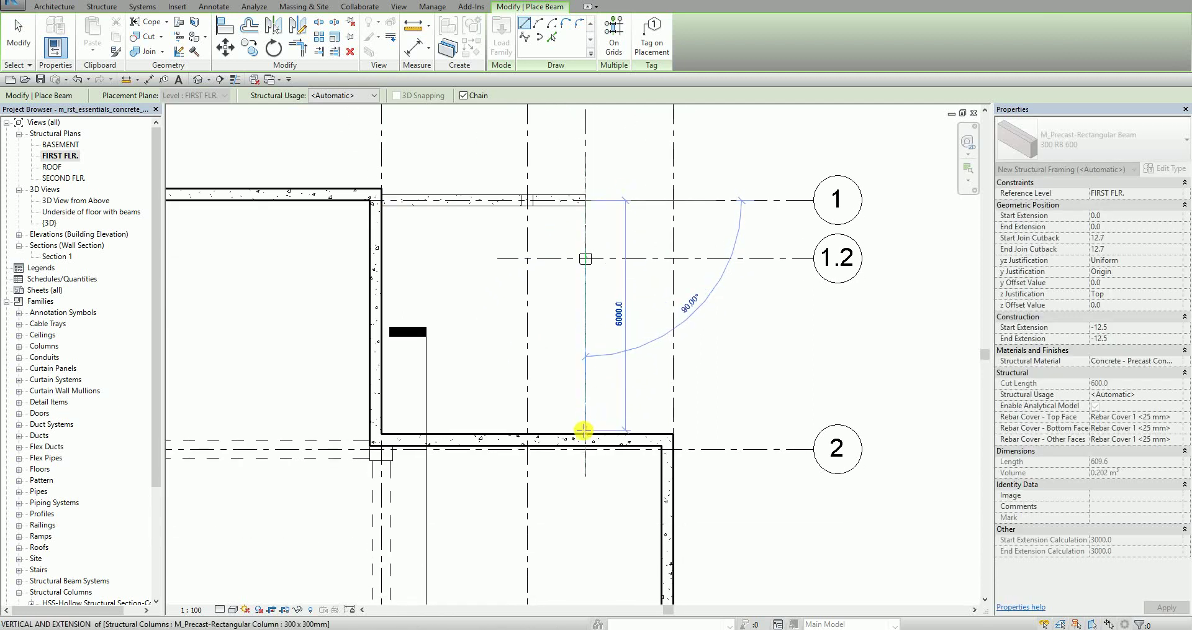
{"action": "left_click", "coordinate": [586, 434]}
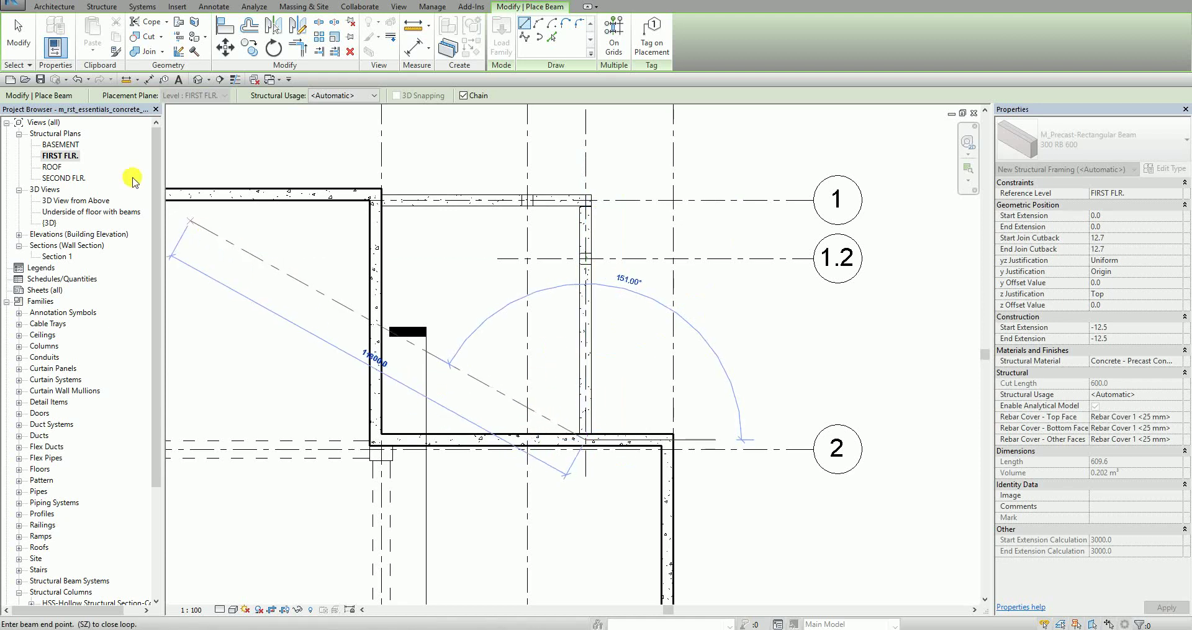
{"action": "left_click", "coordinate": [19, 27]}
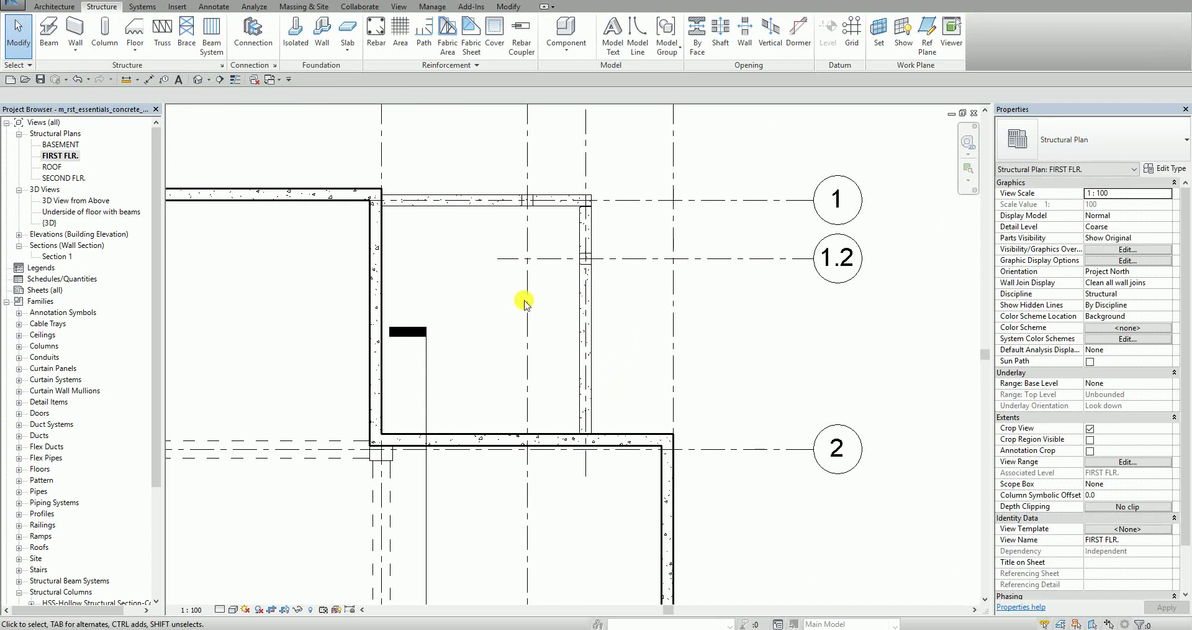
Turn on Beam/Column Joins from the Modify tab's Geometry panel to show join arrows on beam ends.
{"action": "scroll", "coordinate": [519, 295], "scroll_direction": "up", "scroll_amount": 2}
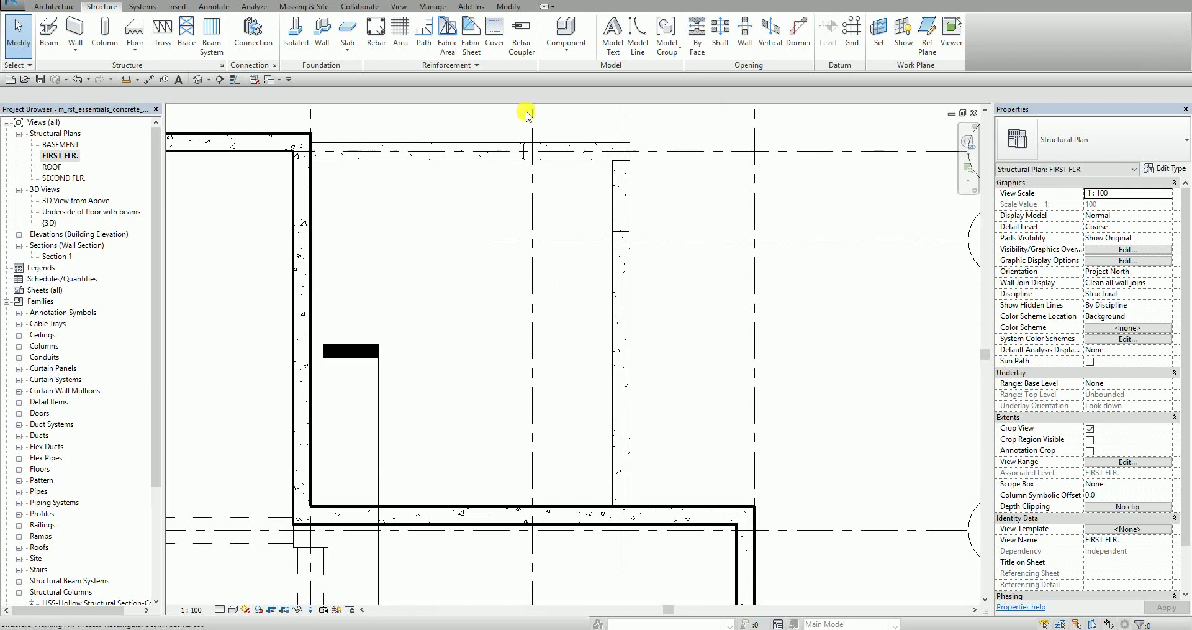
{"action": "left_click", "coordinate": [508, 6]}
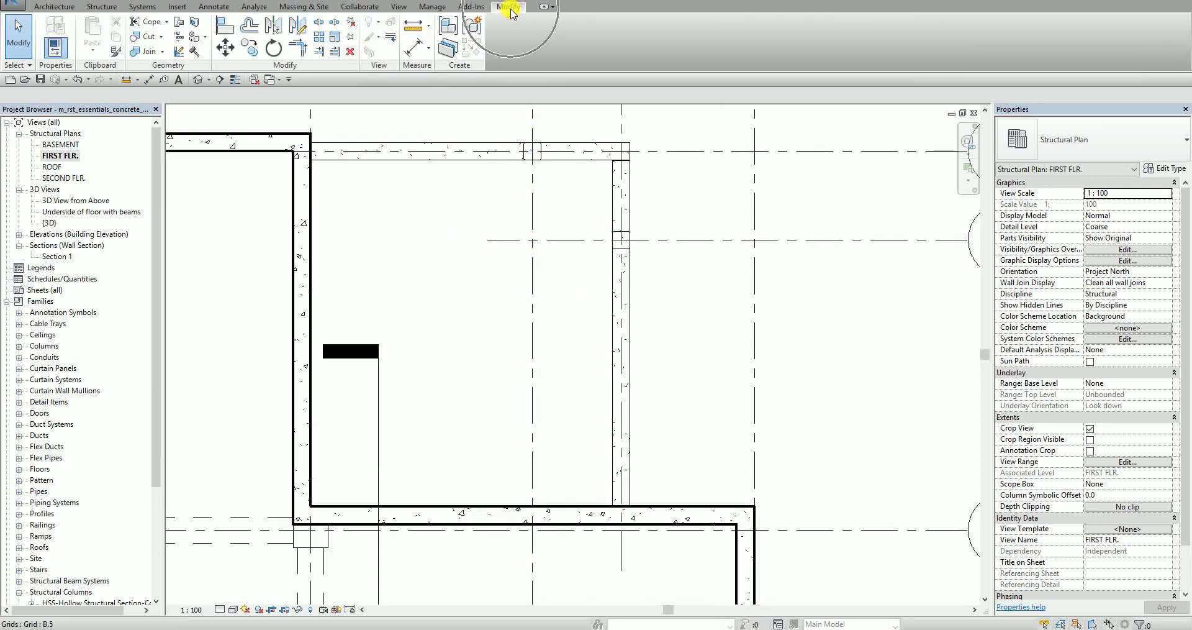
{"action": "left_click", "coordinate": [180, 39]}
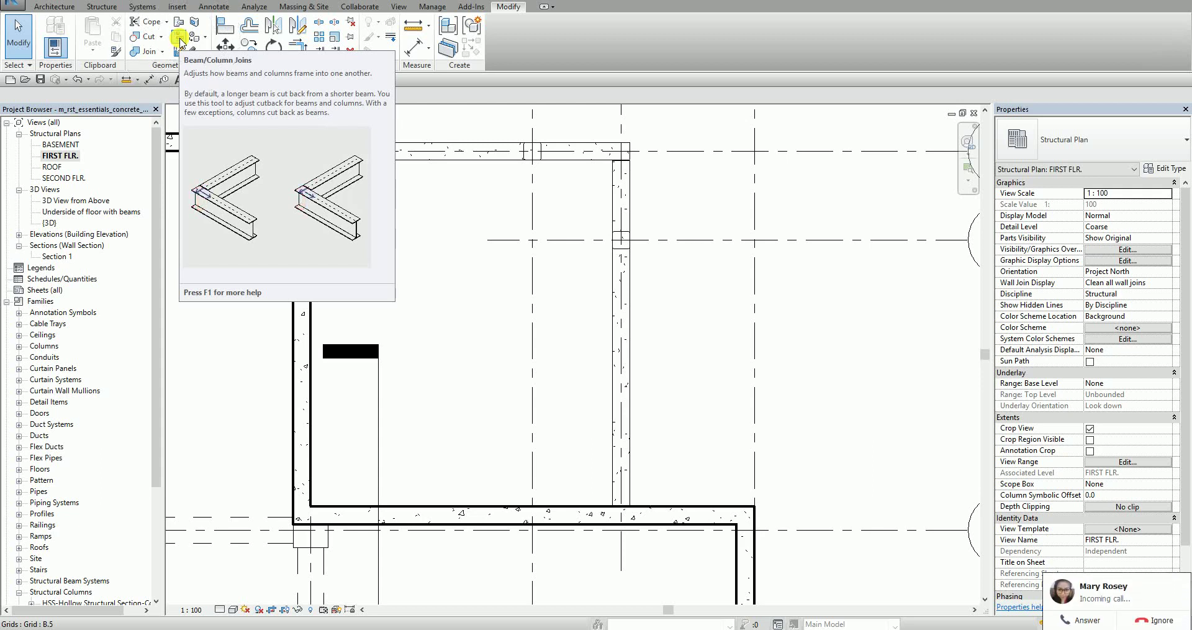
{"action": "left_click", "coordinate": [179, 42]}
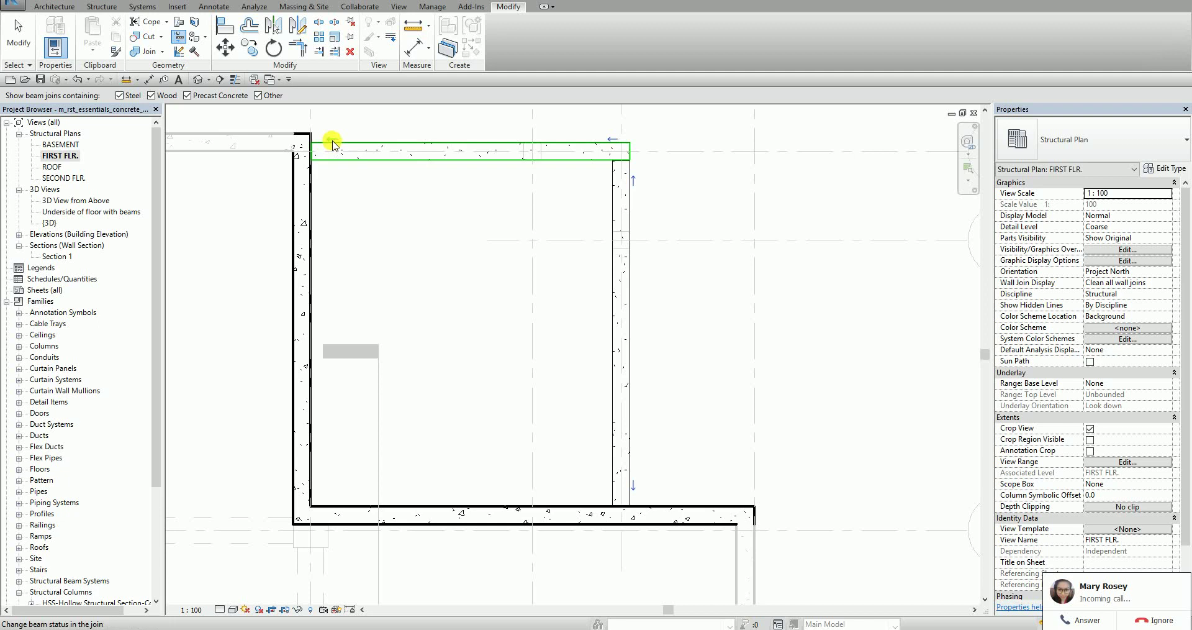
Extend the top and vertical precast beams into a mitred corner where grid 1 meets grid B.7.
{"action": "left_click", "coordinate": [333, 144]}
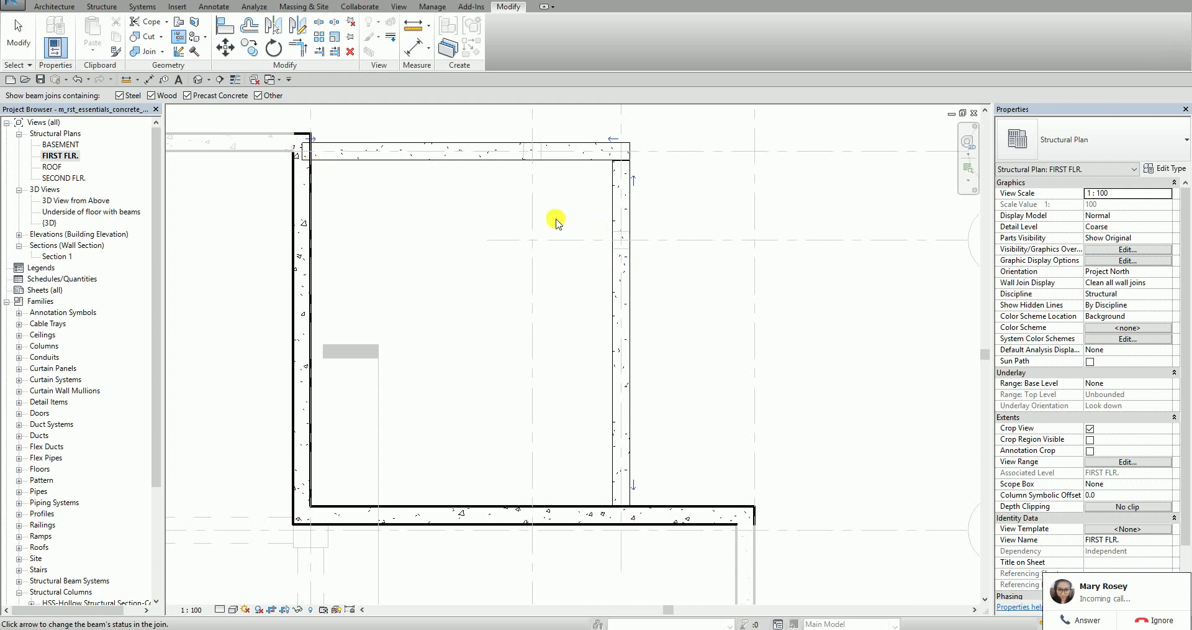
{"action": "left_click", "coordinate": [613, 142]}
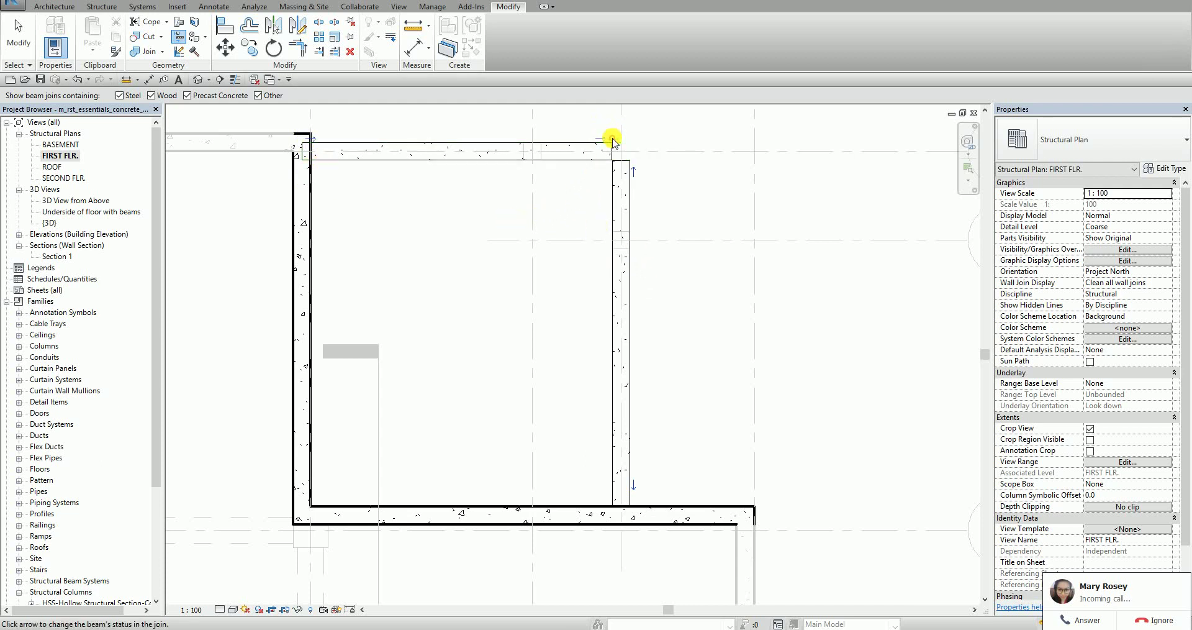
{"action": "left_click", "coordinate": [637, 172]}
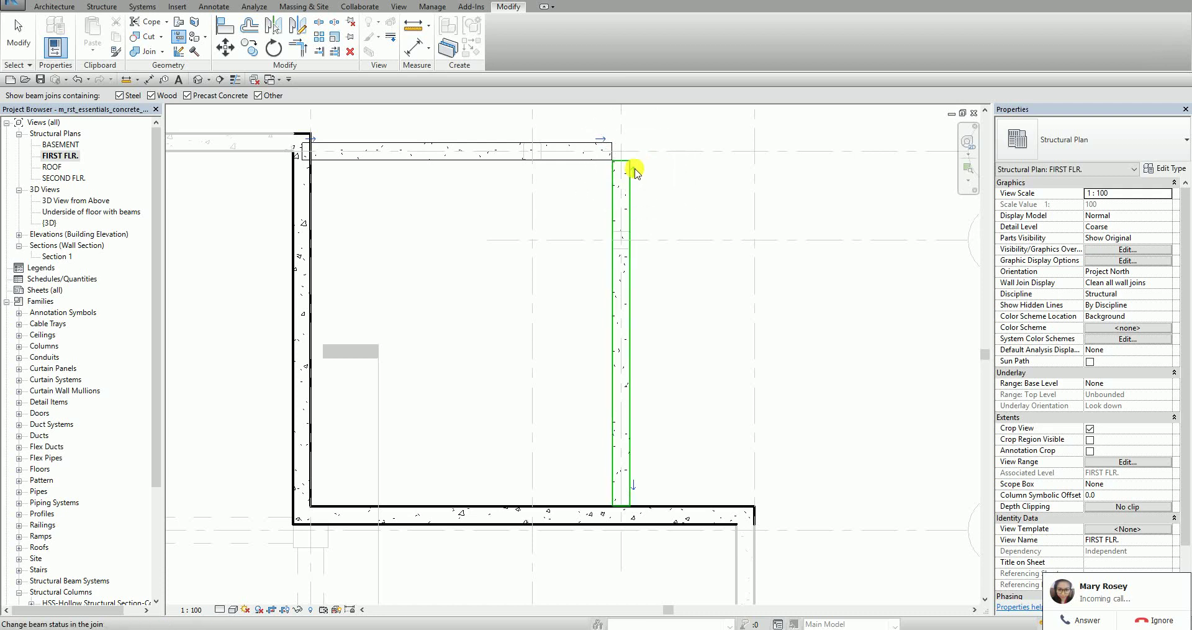
{"action": "left_click", "coordinate": [604, 138]}
{"action": "left_click", "coordinate": [635, 180]}
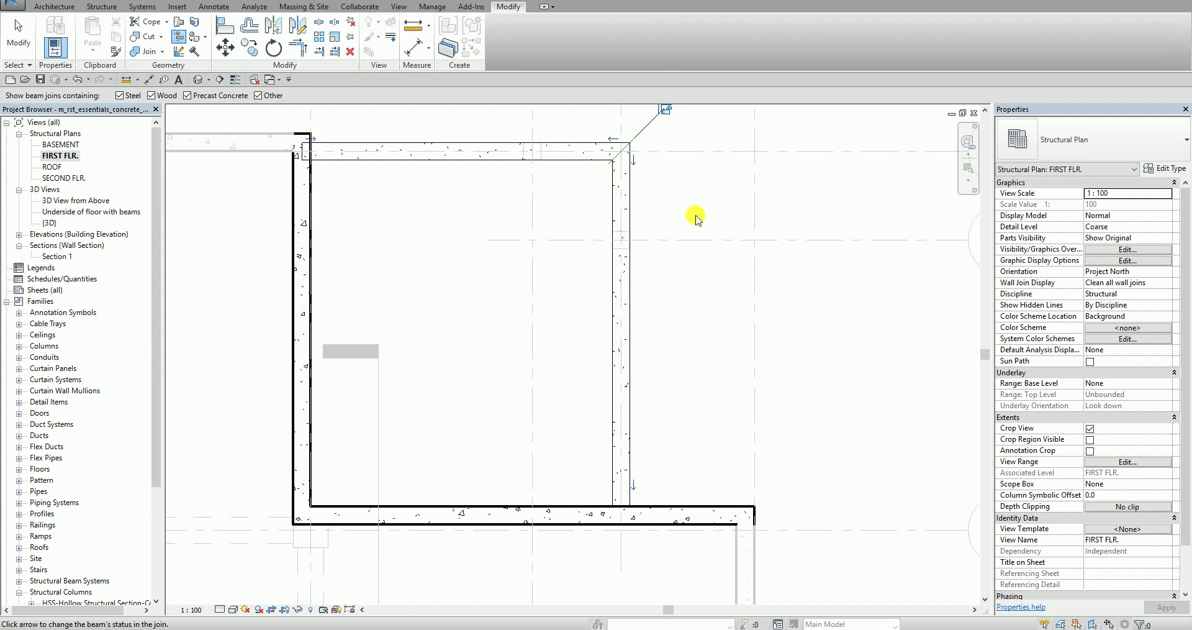
{"action": "scroll", "coordinate": [692, 216], "scroll_direction": "down", "scroll_amount": 2}
{"action": "middle_click_drag", "start_coordinate": [696, 218], "coordinate": [638, 242]}
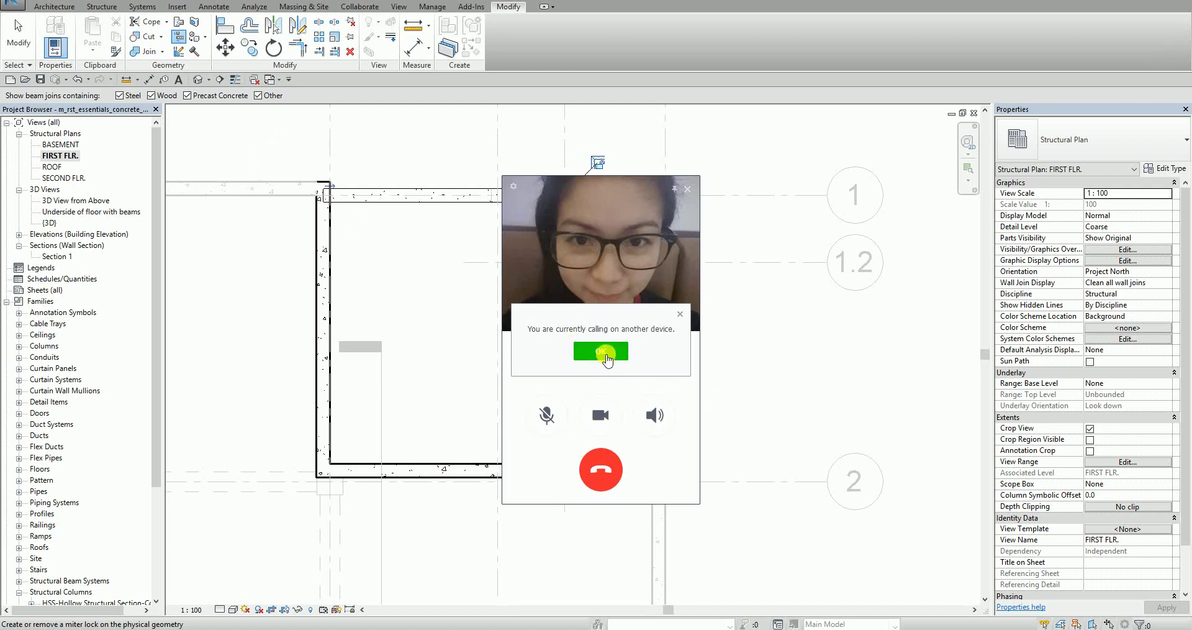
{"action": "left_click", "coordinate": [603, 352]}
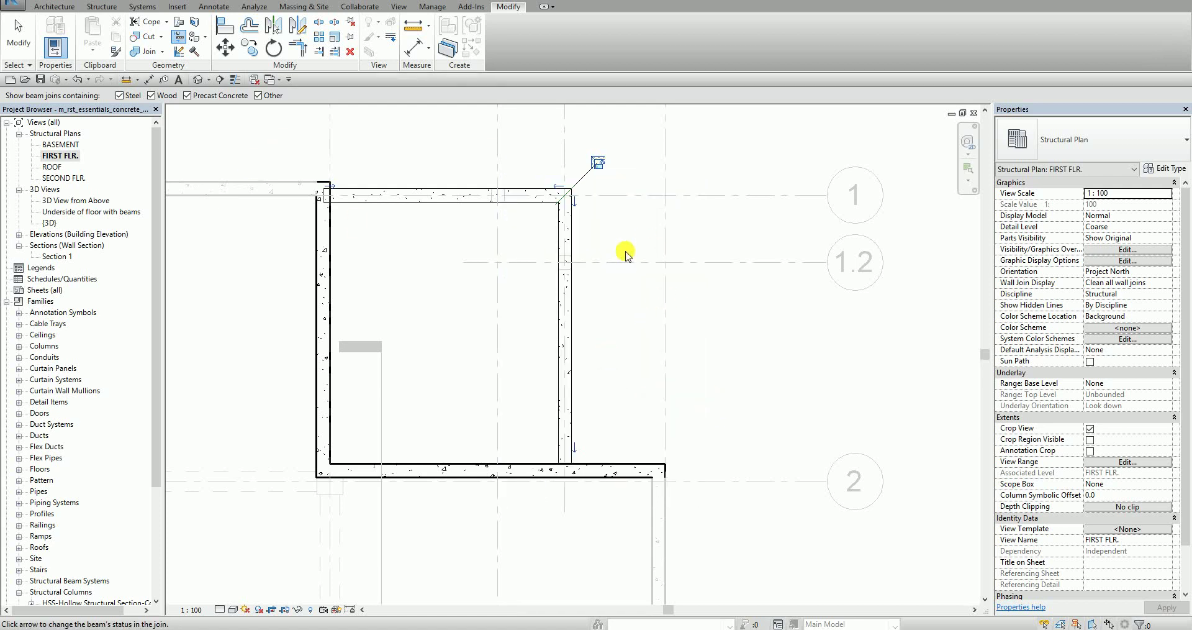
Exit beam join editing and switch to the '3D View from Above' to see the mitred beams.
{"action": "middle_click_drag", "start_coordinate": [607, 333], "coordinate": [692, 325]}
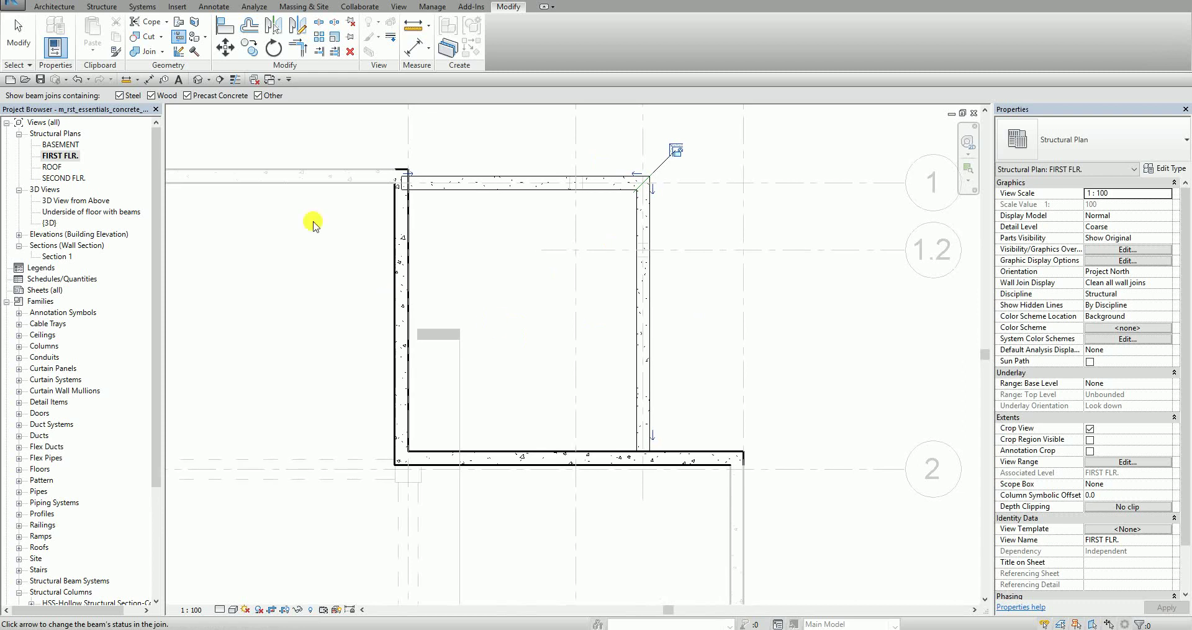
{"action": "left_click", "coordinate": [23, 37]}
{"action": "left_click", "coordinate": [23, 38]}
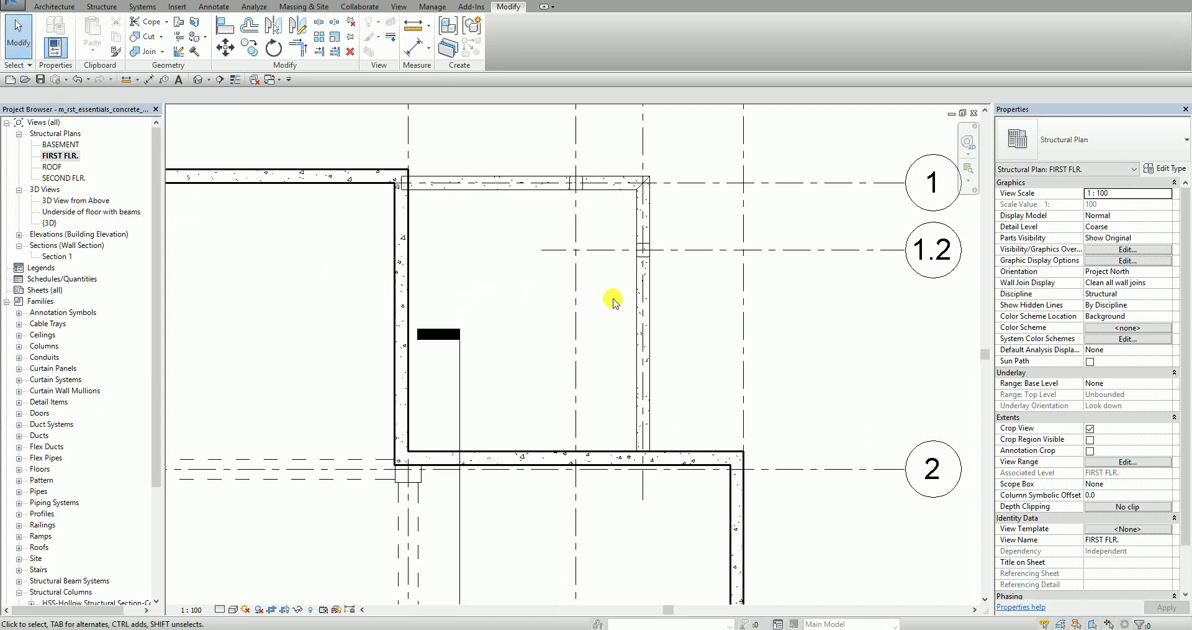
{"action": "left_click", "coordinate": [85, 214]}
{"action": "left_click", "coordinate": [85, 202]}
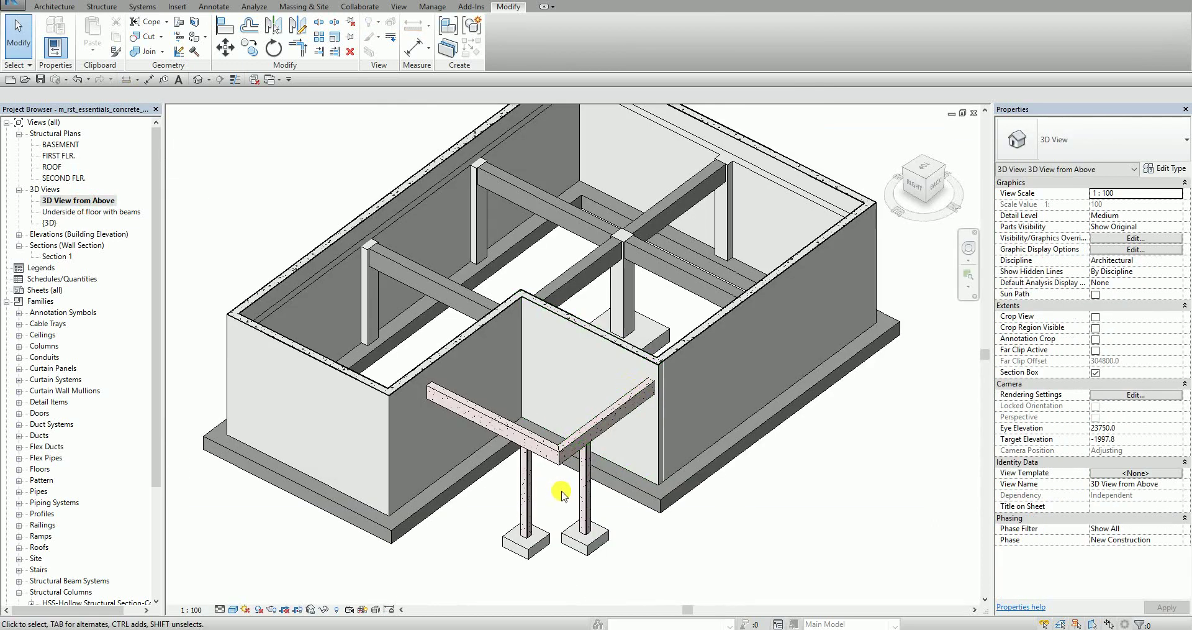
{"action": "scroll", "coordinate": [590, 503], "scroll_direction": "up", "scroll_amount": 5}
{"action": "scroll", "coordinate": [615, 516], "scroll_direction": "down", "scroll_amount": 6}
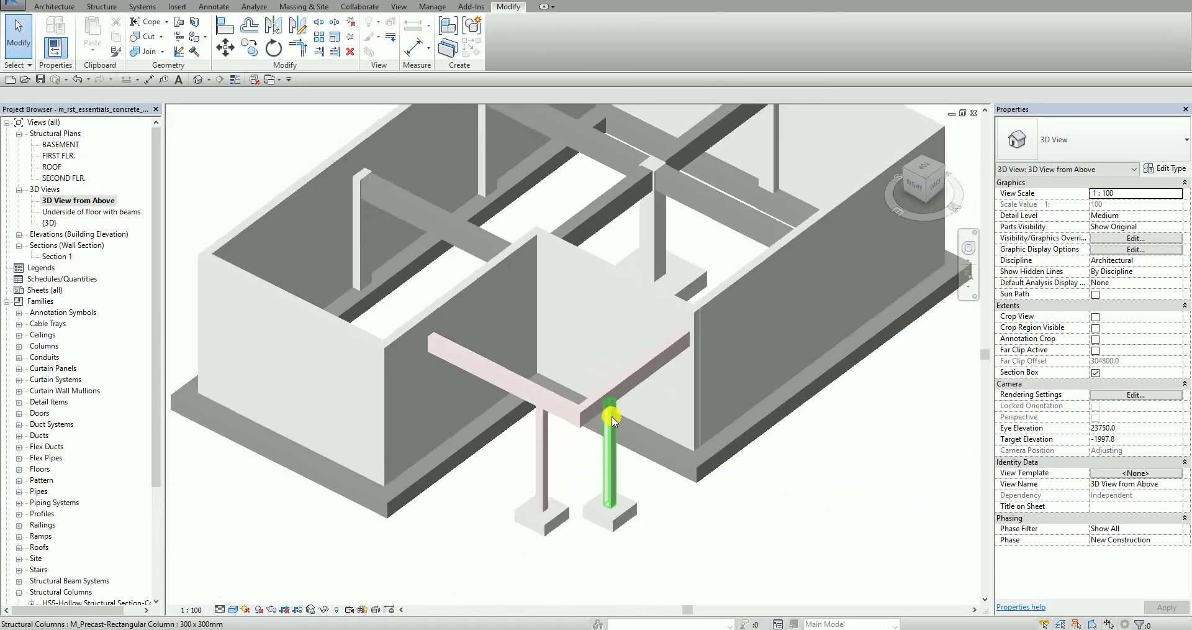
{"action": "scroll", "coordinate": [821, 517], "scroll_direction": "down", "scroll_amount": 2}
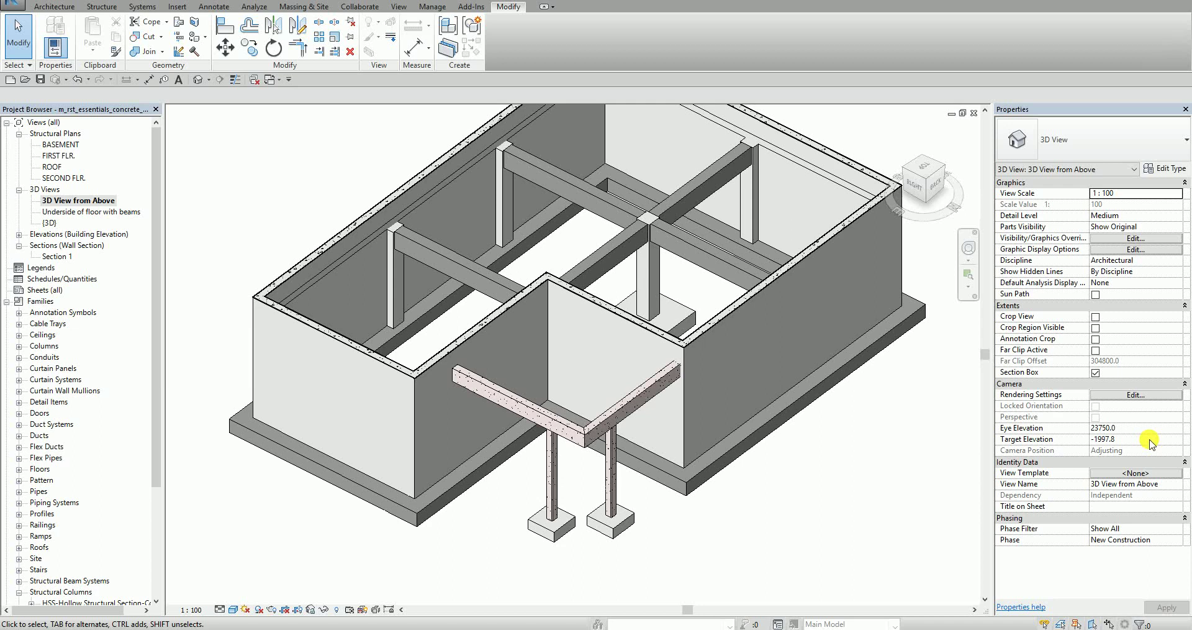
{"action": "scroll", "coordinate": [798, 505], "scroll_direction": "down", "scroll_amount": 2}
{"action": "mouse_move", "coordinate": [798, 505]}
{"action": "middle_mouse_down"}
{"action": "mouse_move", "coordinate": [777, 482]}
{"action": "mouse_move", "coordinate": [804, 490]}
{"action": "middle_mouse_up"}
{"action": "scroll", "coordinate": [783, 475], "scroll_direction": "up", "scroll_amount": 2}
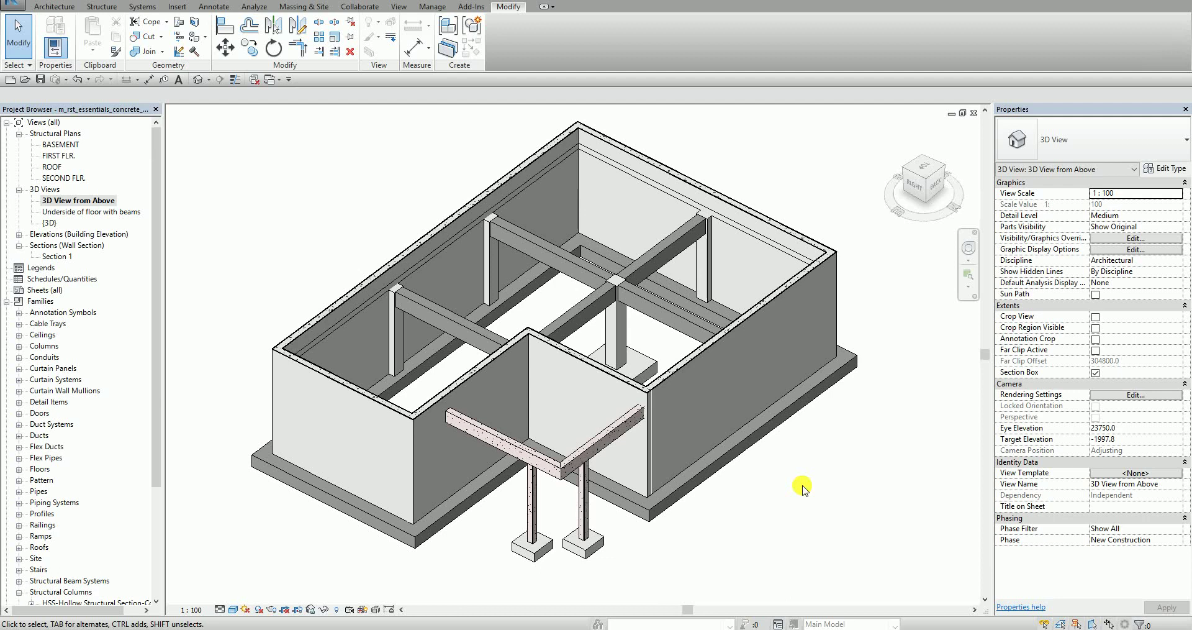